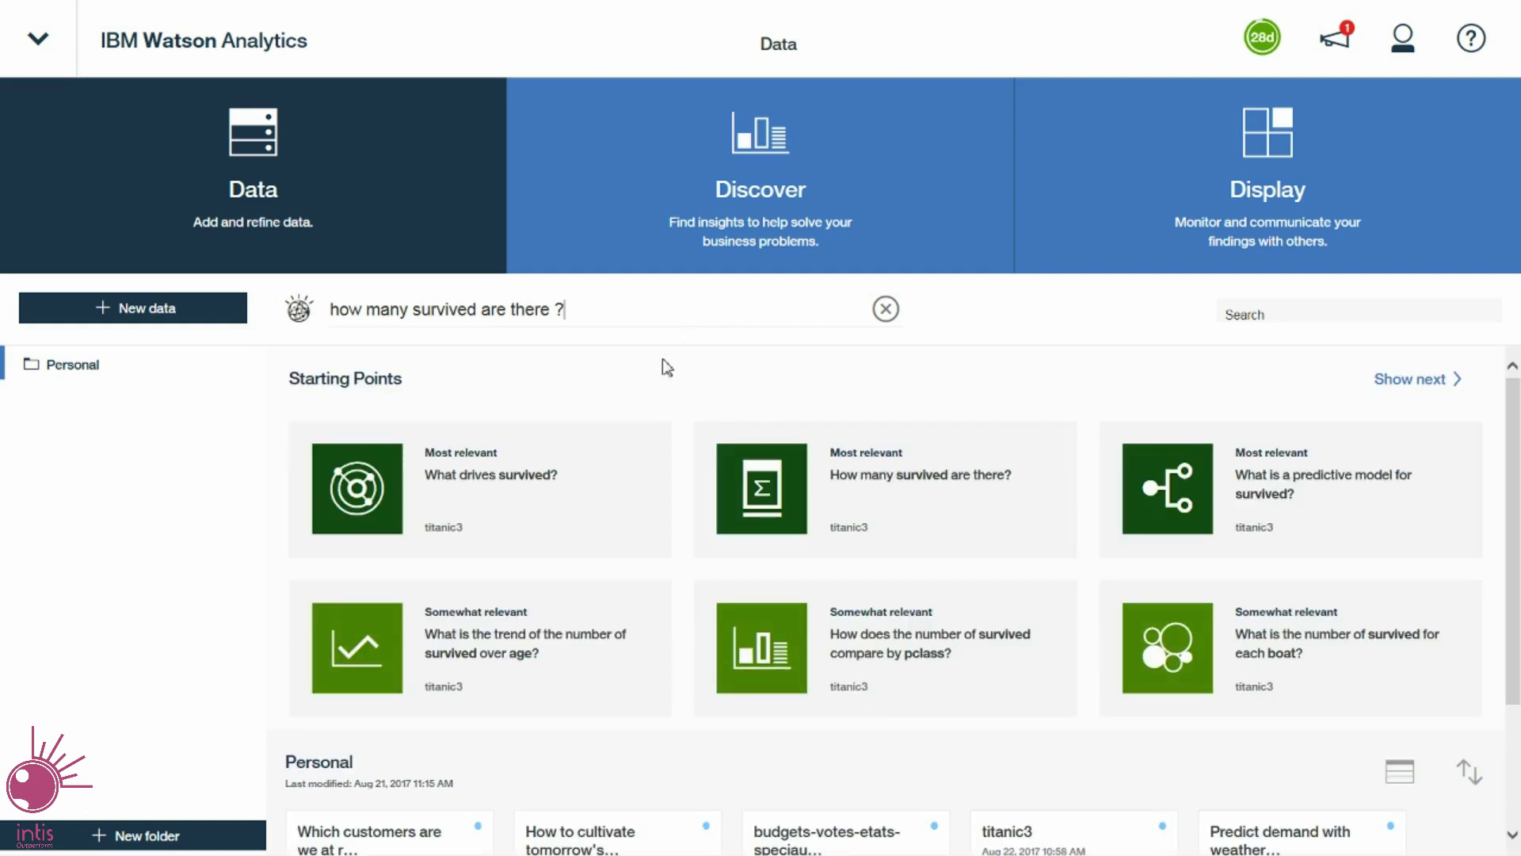
Step: Clear the question about how many survived and open the titanic3 data set for discovery
{"action": "scroll", "coordinate": [683, 387], "scroll_direction": "down", "scroll_amount": 2}
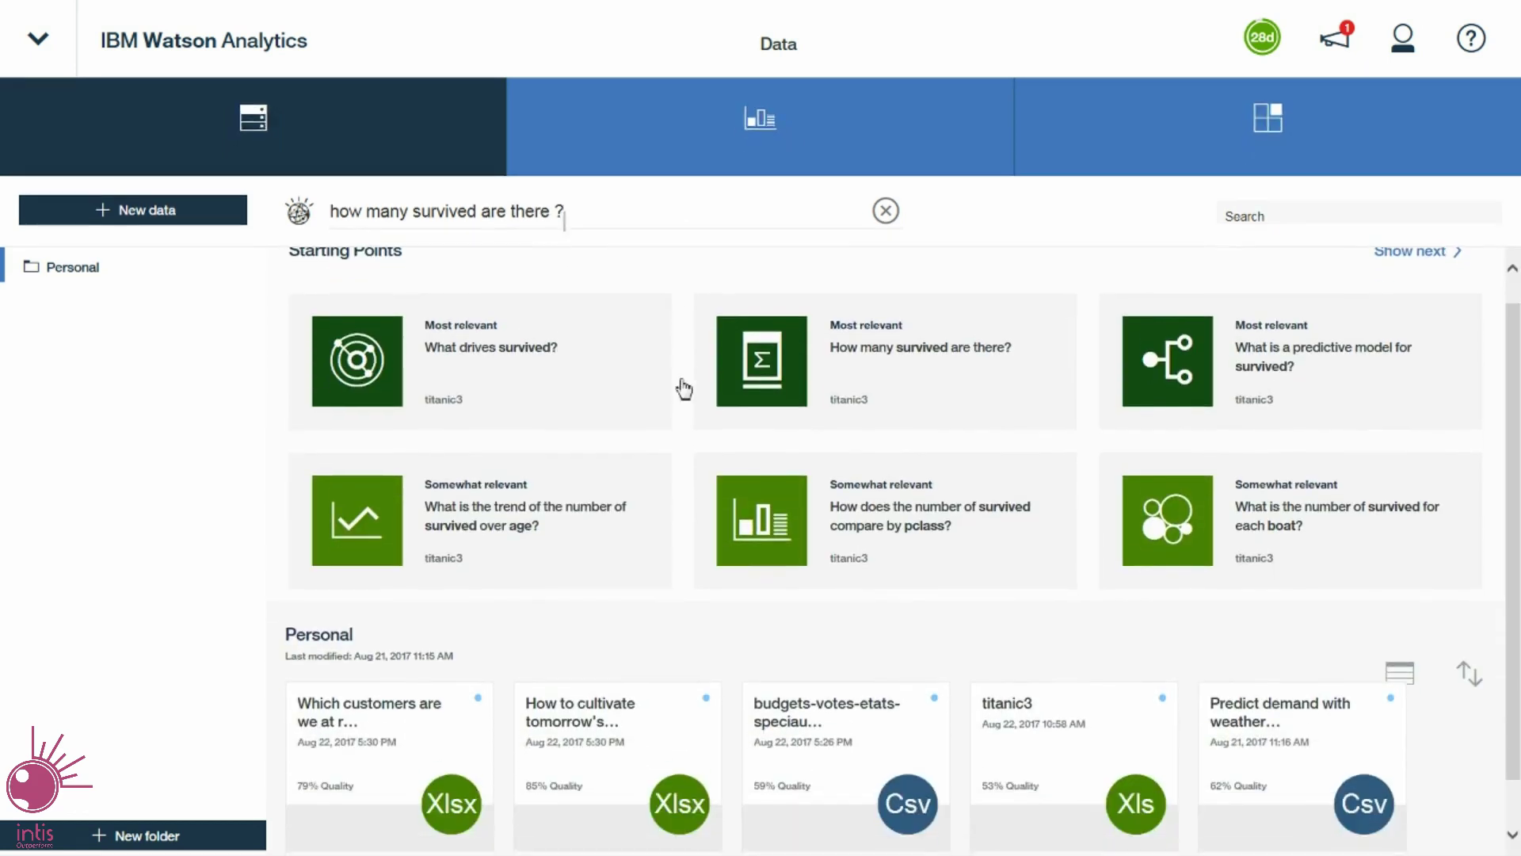
{"action": "scroll", "coordinate": [683, 387], "scroll_direction": "up", "scroll_amount": 1}
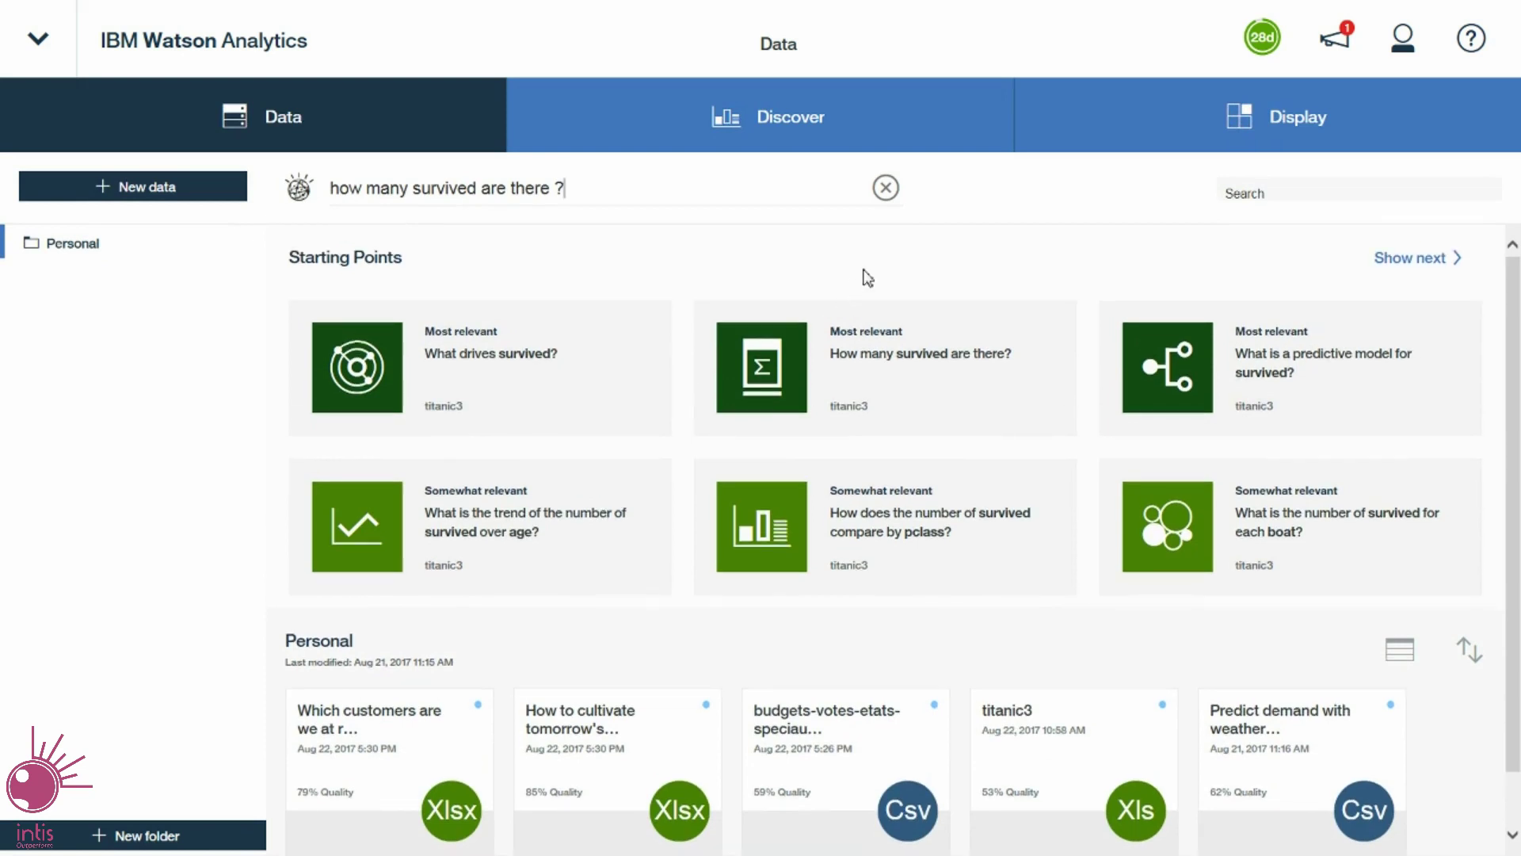
{"action": "left_click", "coordinate": [885, 187]}
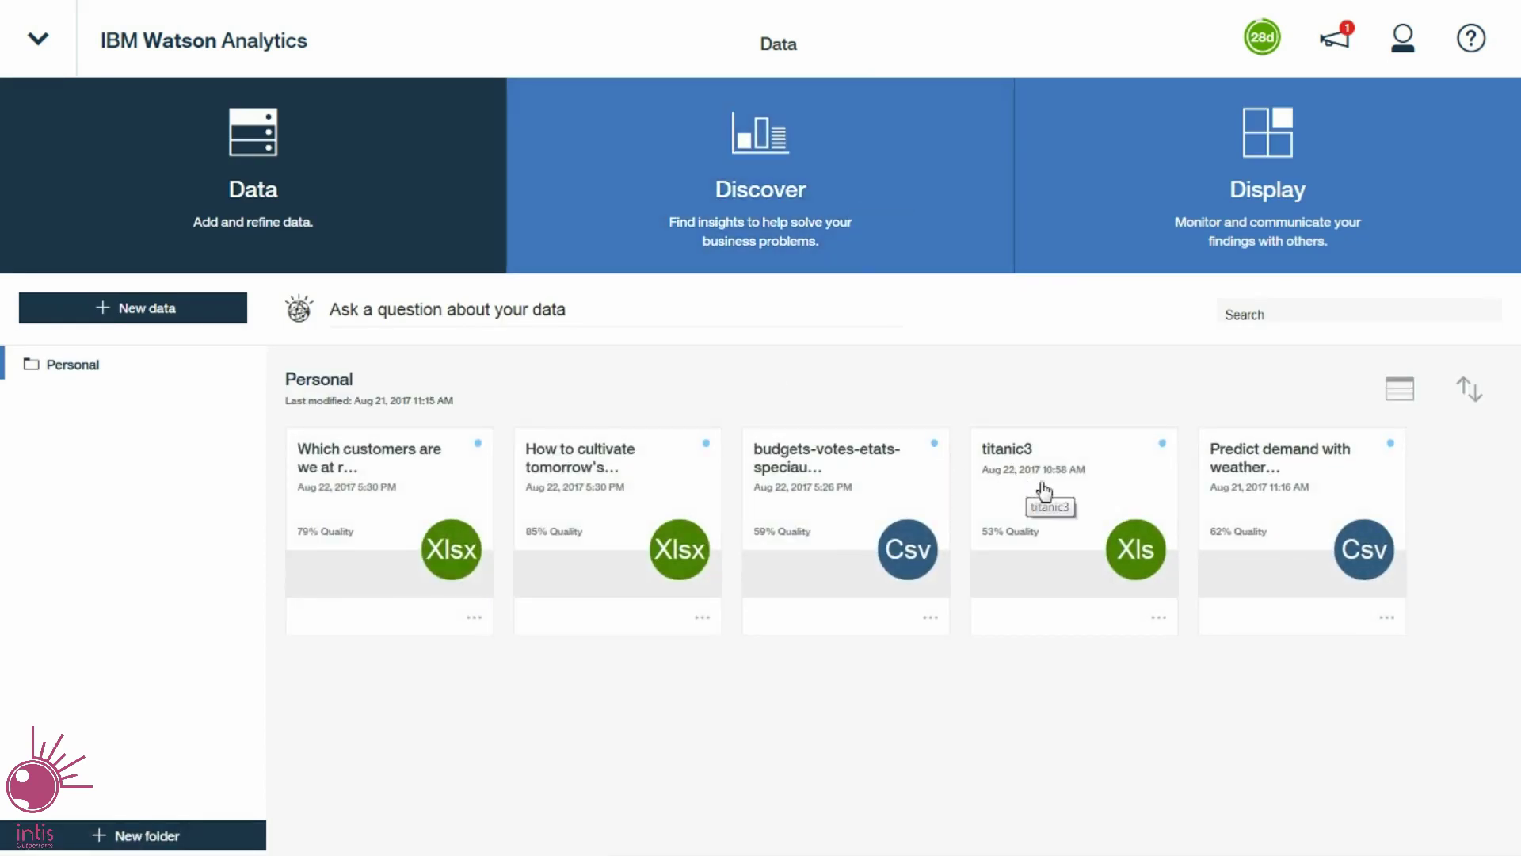
{"action": "left_click", "coordinate": [1044, 492]}
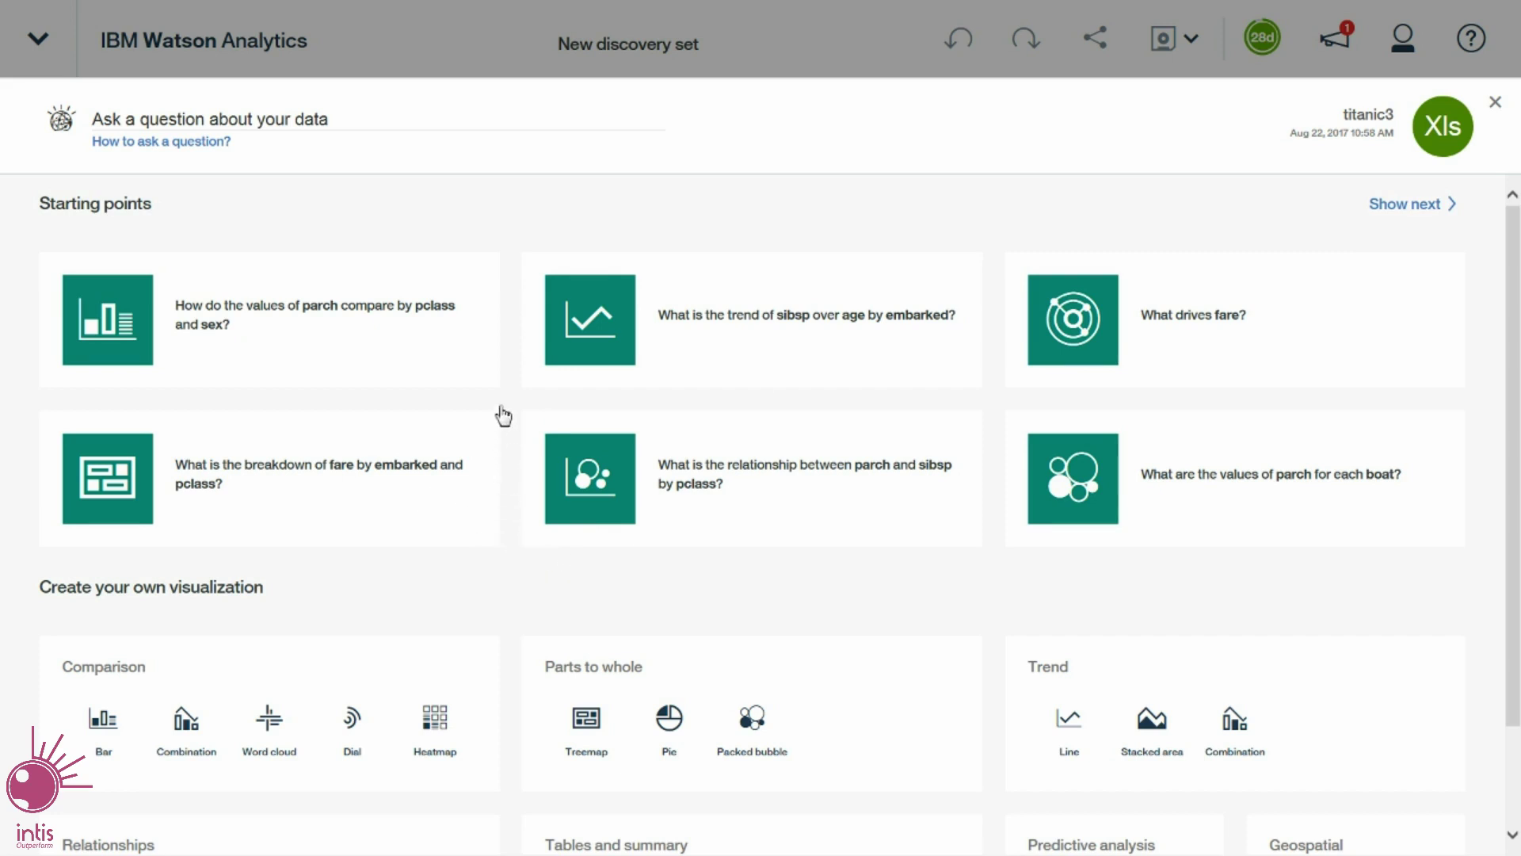
Step: Explore the question "What drives fare?" and add the suggested predictive model for fare to the discovery set
{"action": "left_click", "coordinate": [1152, 348]}
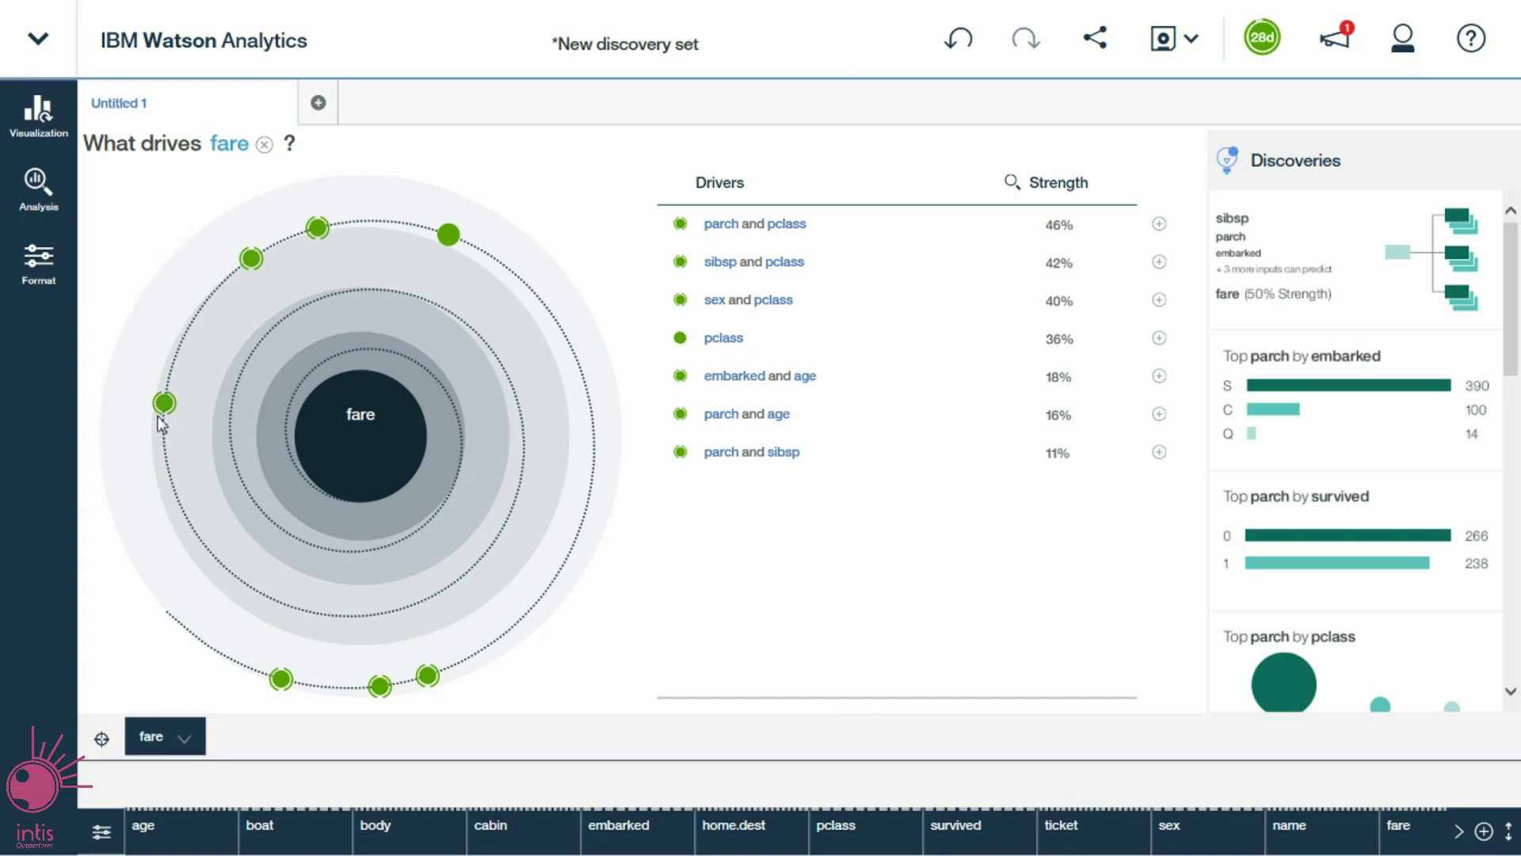
{"action": "mouse_move", "coordinate": [167, 412]}
{"action": "left_click", "coordinate": [1330, 267]}
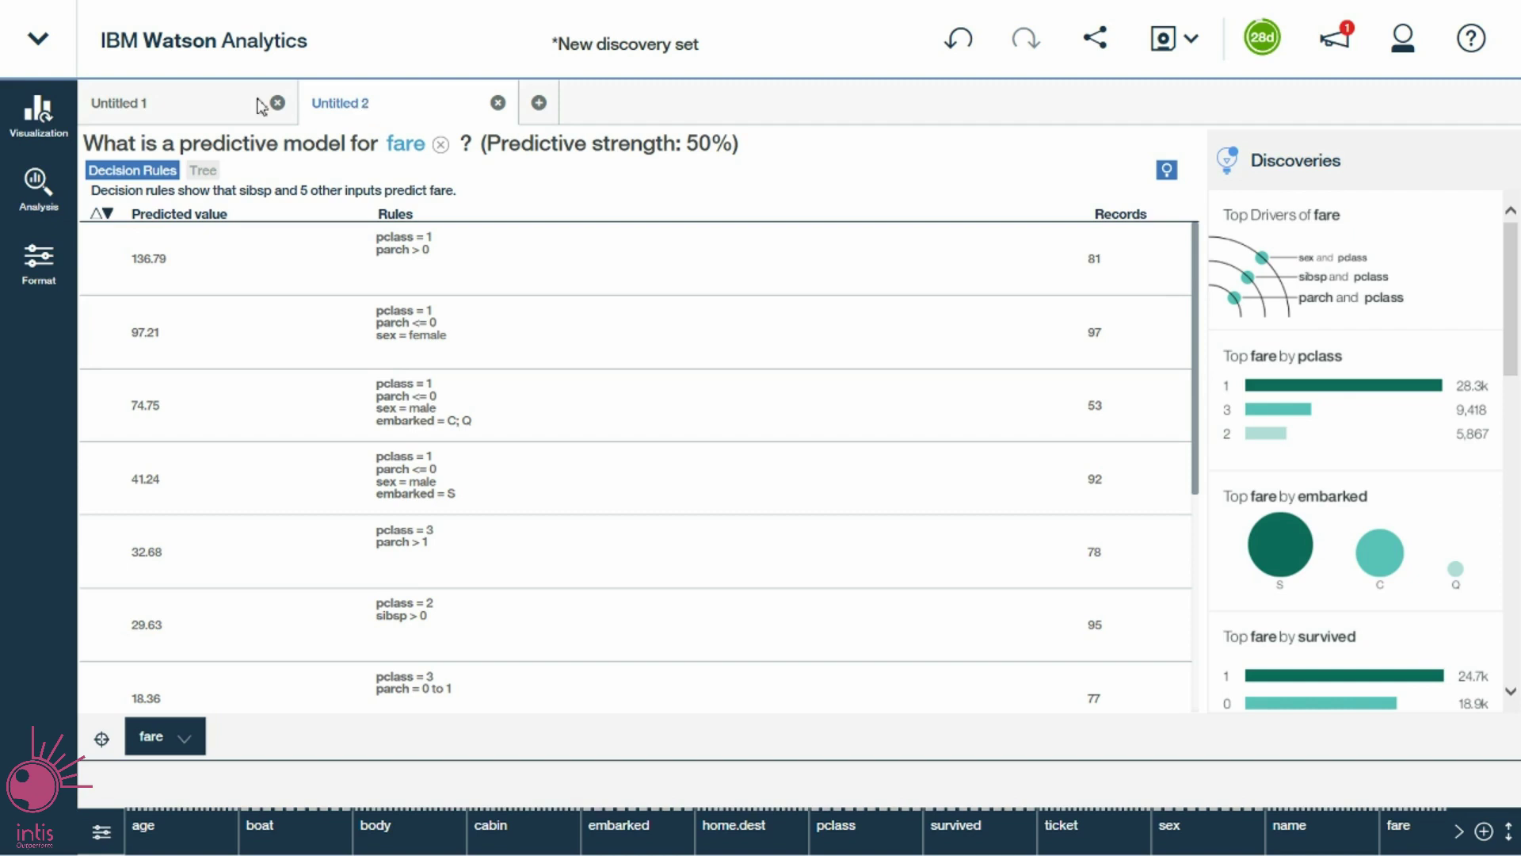
Step: Rename the predictive model page as "Fare prediction" and save the discovery set as Fare_prediction in Personal
{"action": "left_click", "coordinate": [410, 115]}
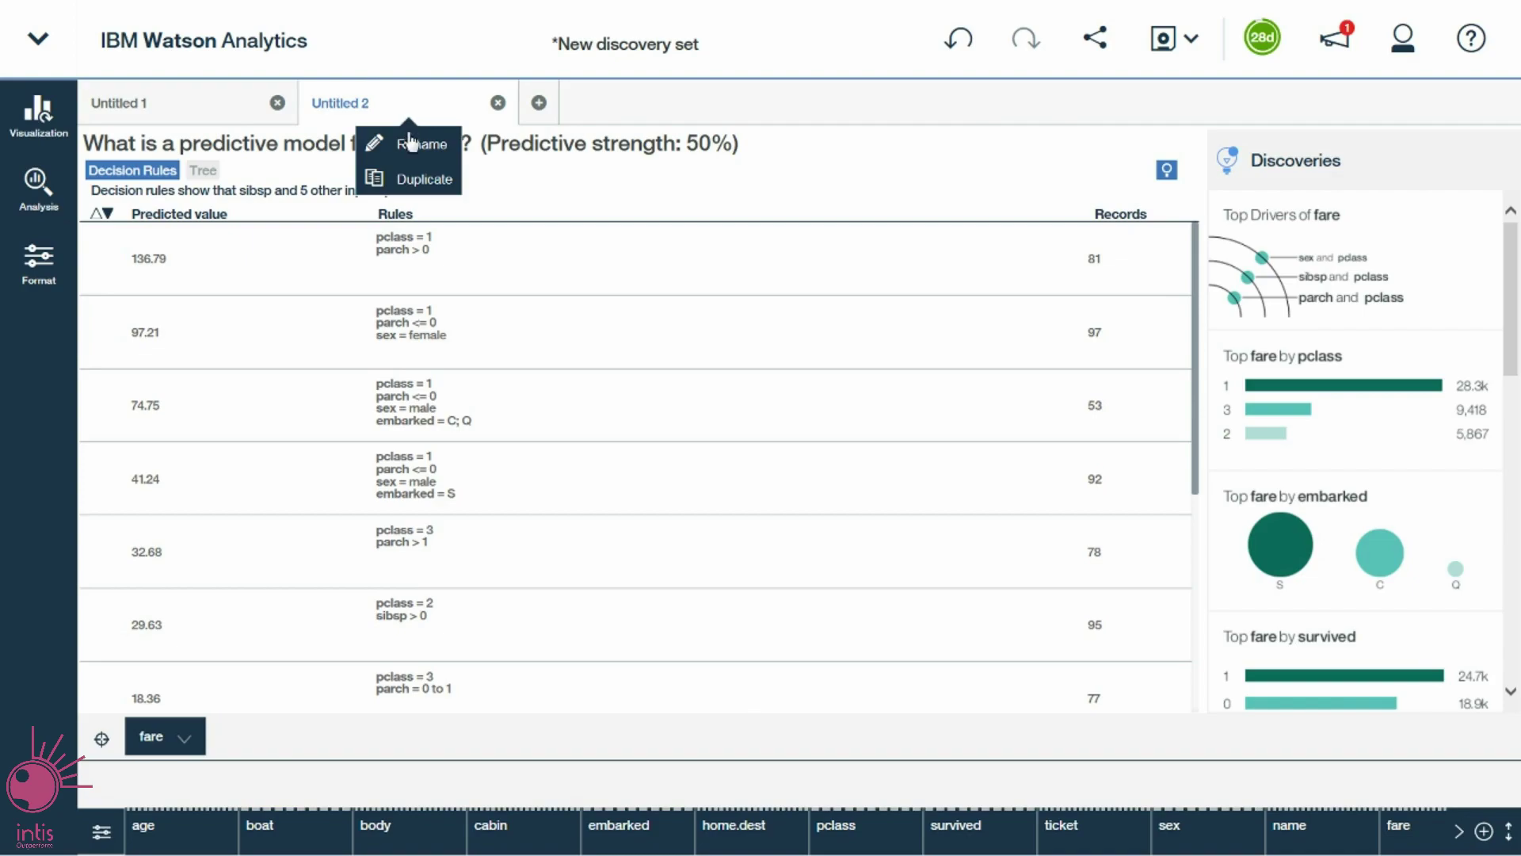
{"action": "type", "text": "F"}
{"action": "type", "text": "are_predict"}
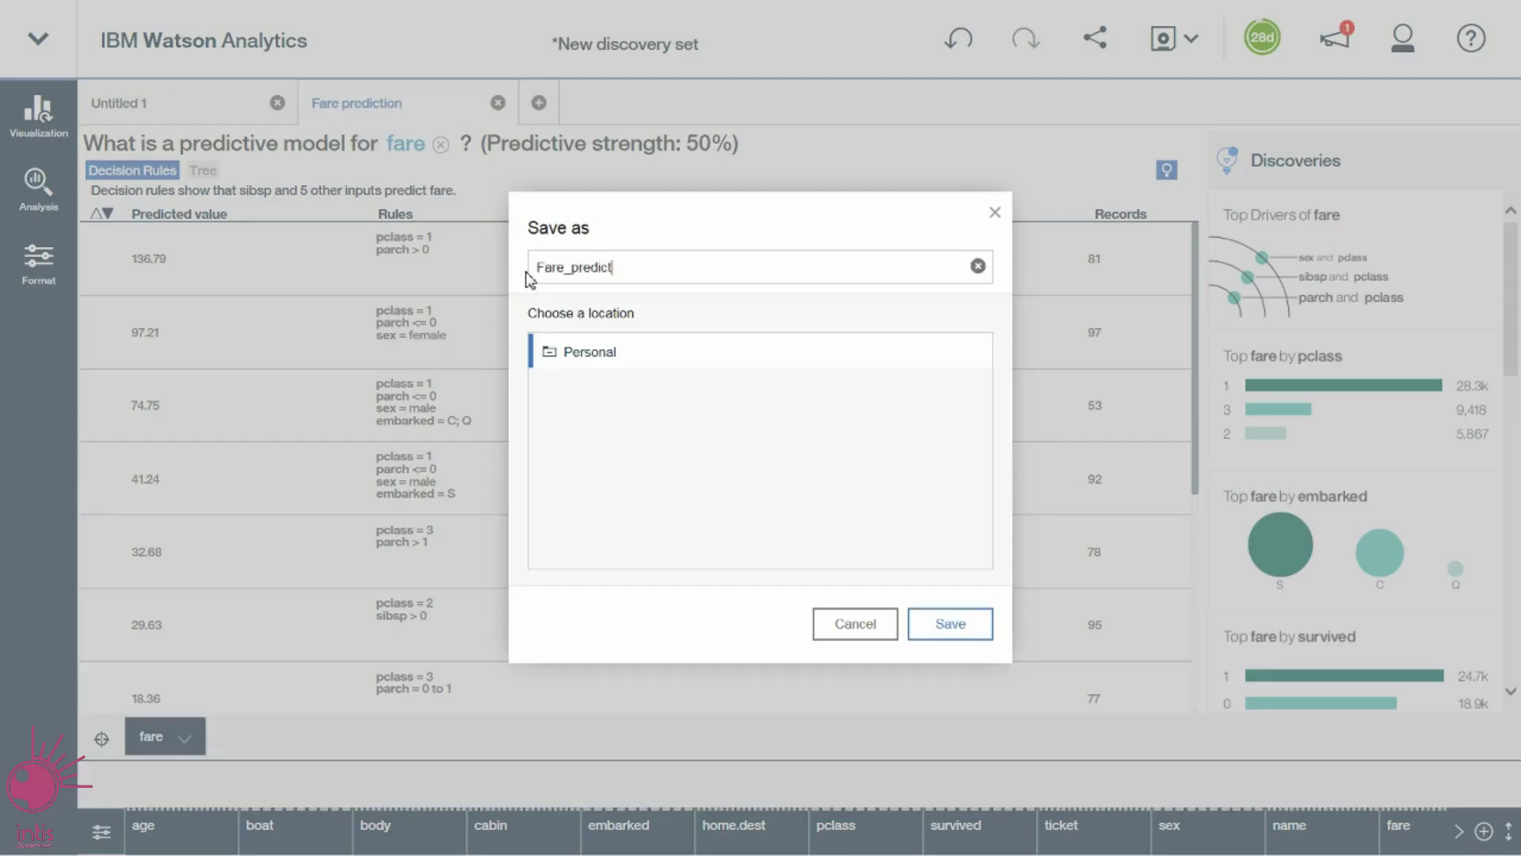
{"action": "type", "text": "ion"}
{"action": "left_click", "coordinate": [935, 628]}
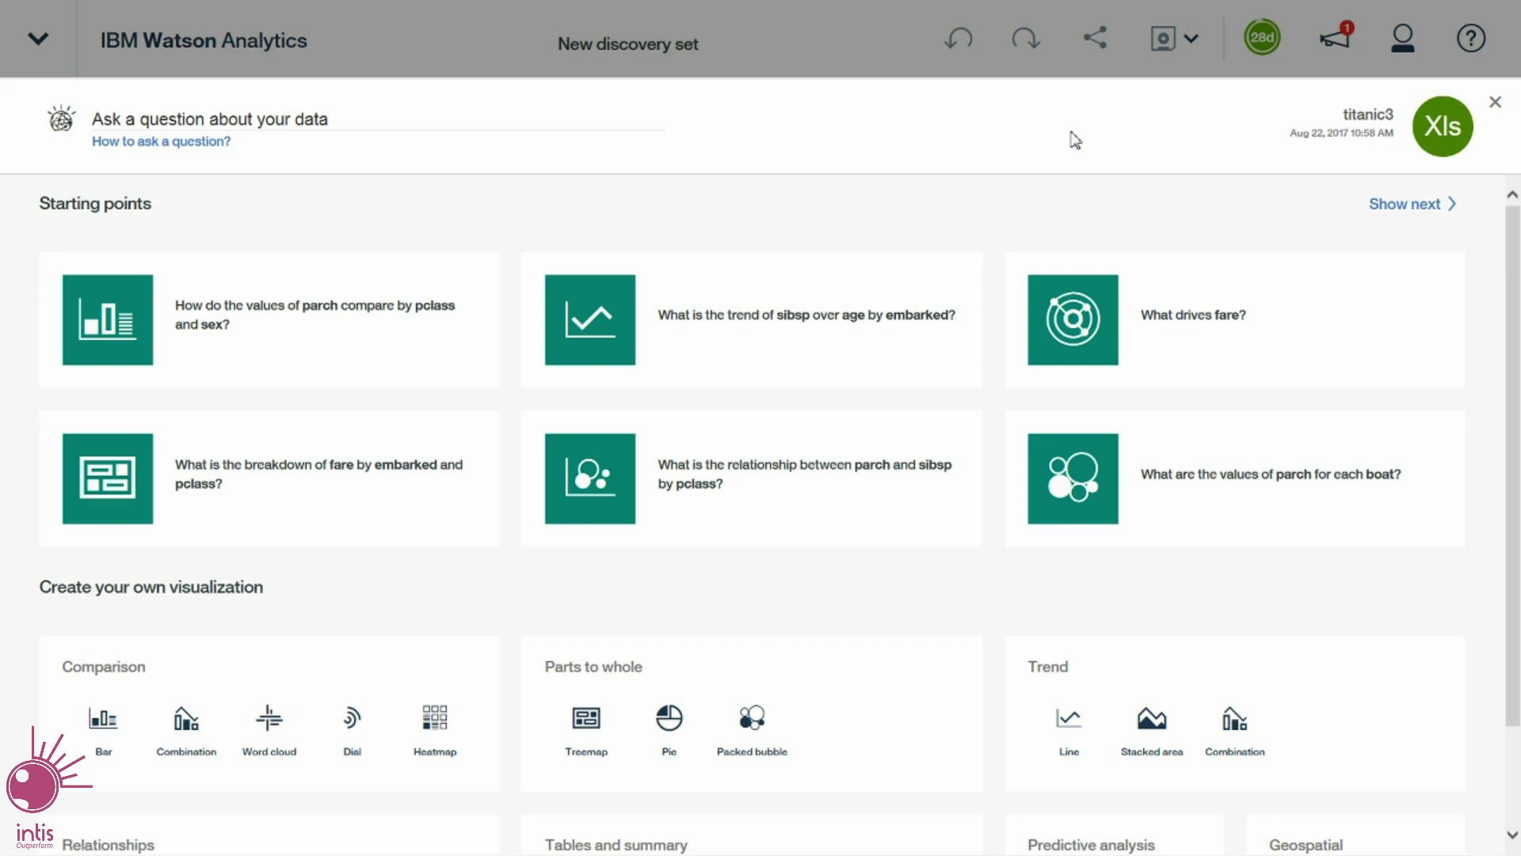
Step: Create a Decision tree visualization of the titanic3 data that predicts survived
{"action": "left_click_drag", "start_coordinate": [273, 594], "coordinate": [326, 583]}
{"action": "scroll", "coordinate": [323, 587], "scroll_direction": "down", "scroll_amount": 1}
{"action": "scroll", "coordinate": [324, 587], "scroll_direction": "down", "scroll_amount": 1}
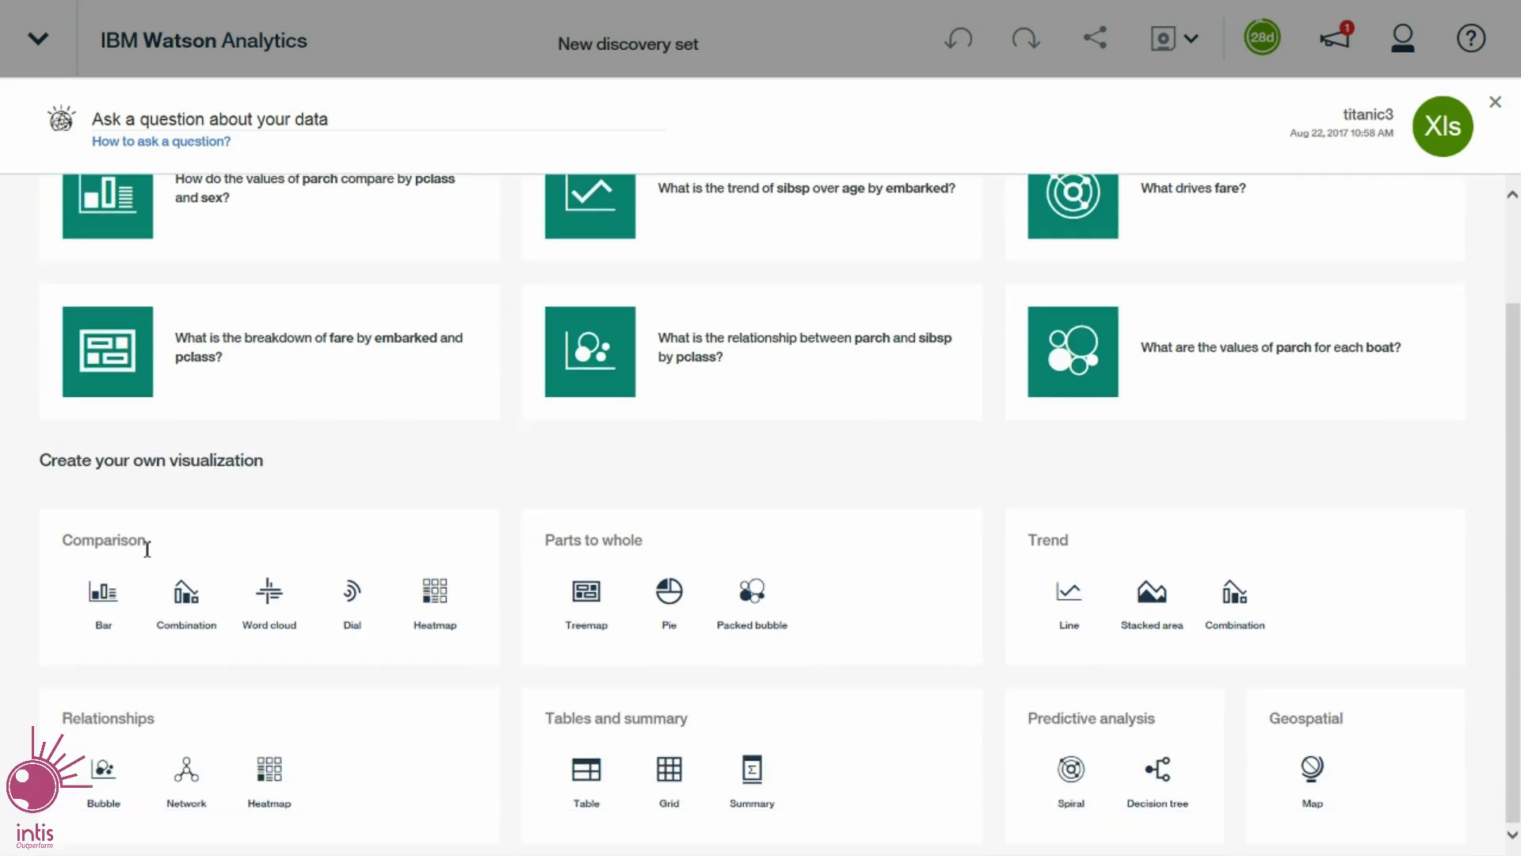
{"action": "left_click_drag", "start_coordinate": [146, 547], "coordinate": [67, 546]}
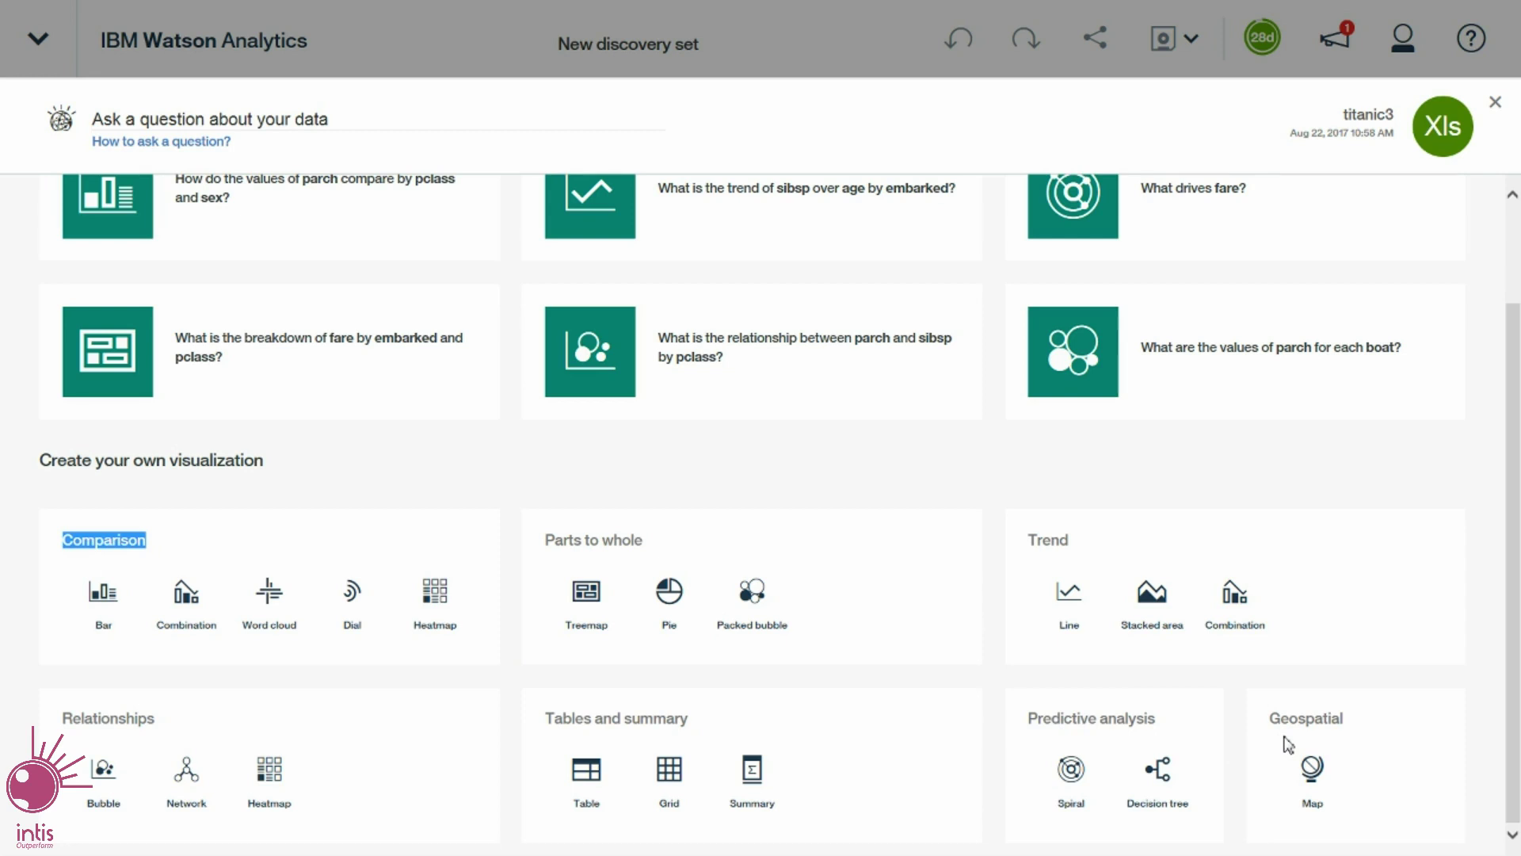
{"action": "left_click", "coordinate": [1158, 774]}
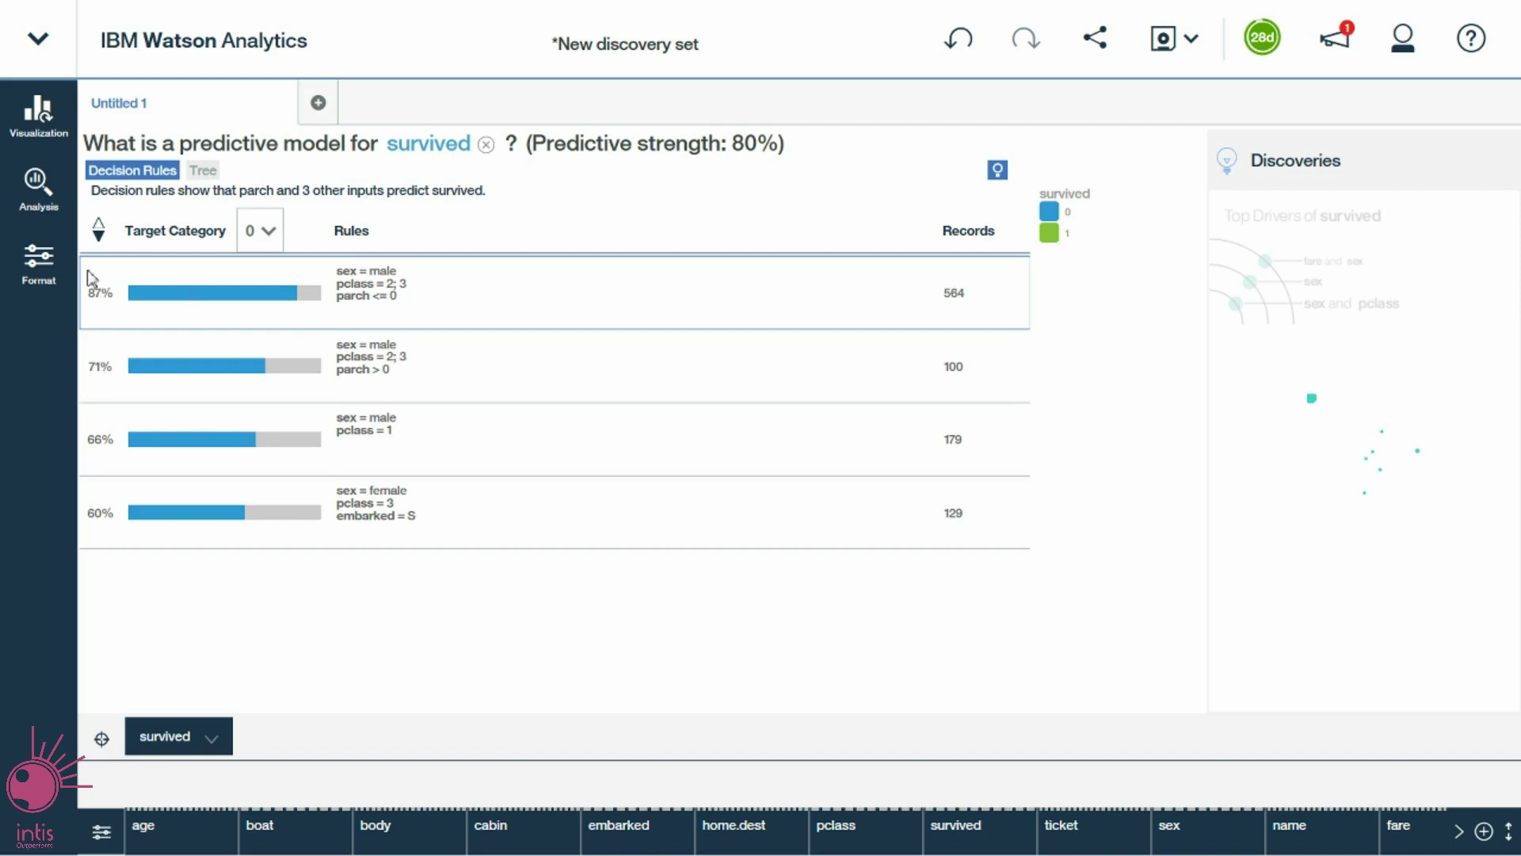
Step: Examine the survived decision tree's statistical details, predictor importance and the full width of its classification table
{"action": "left_click", "coordinate": [41, 201]}
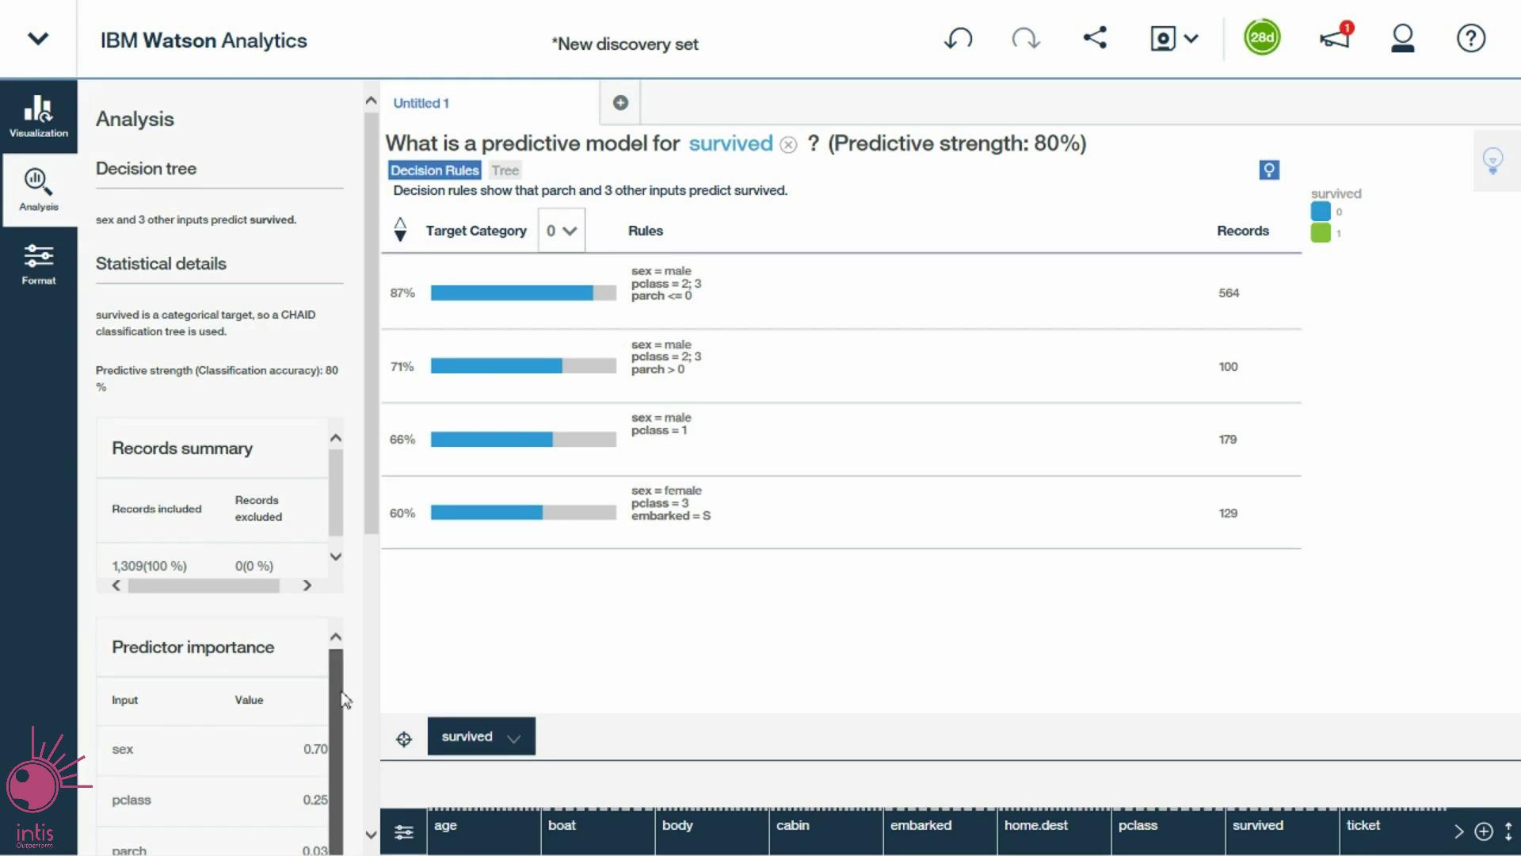
{"action": "scroll", "coordinate": [332, 717], "scroll_direction": "down", "scroll_amount": 1}
{"action": "left_click_drag", "start_coordinate": [367, 500], "coordinate": [364, 749]}
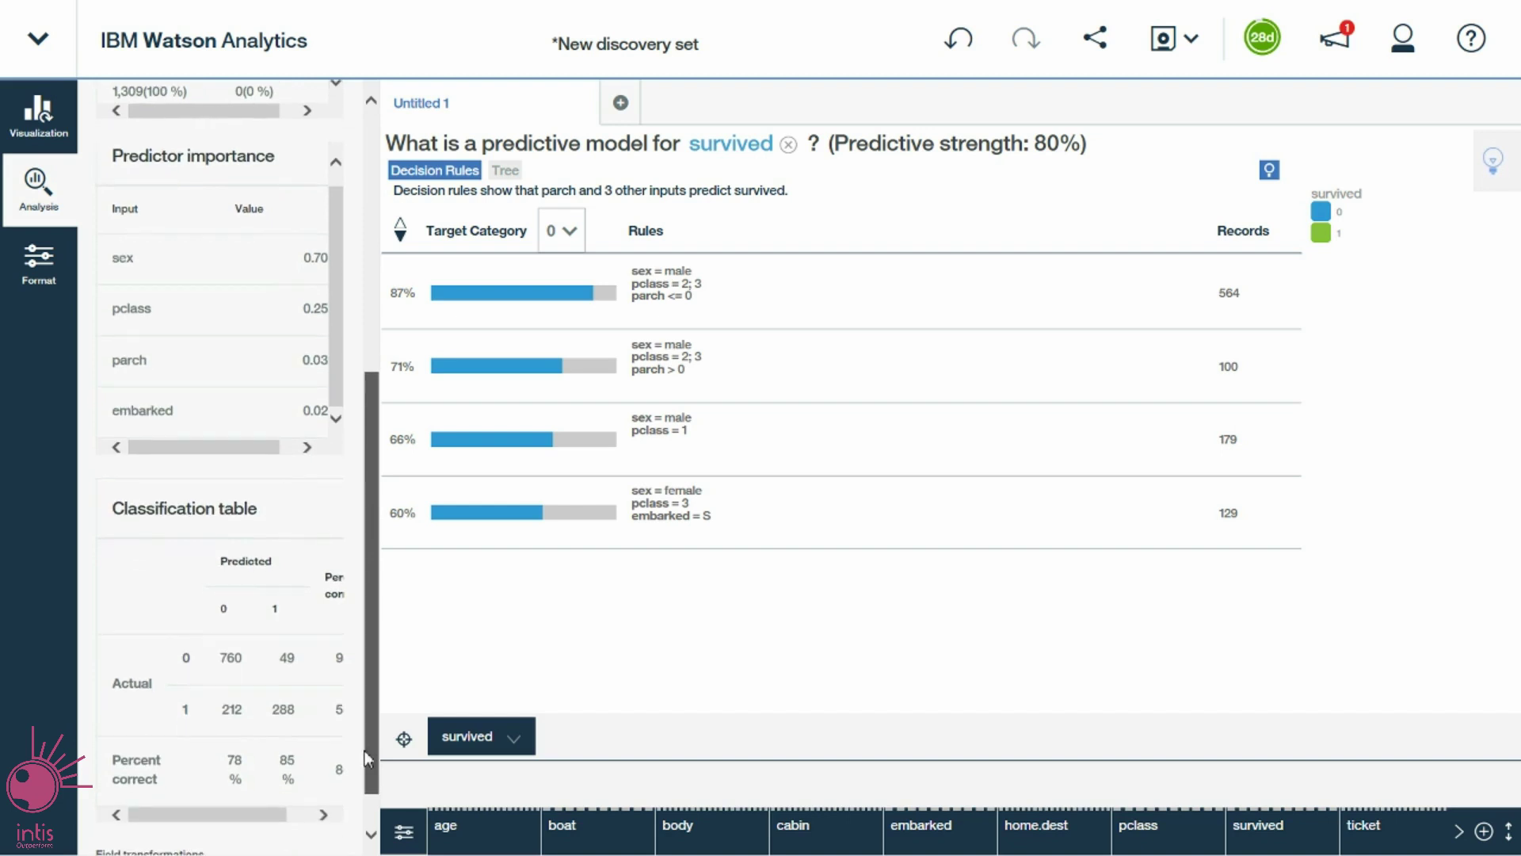
{"action": "left_click_drag", "start_coordinate": [210, 818], "coordinate": [234, 819]}
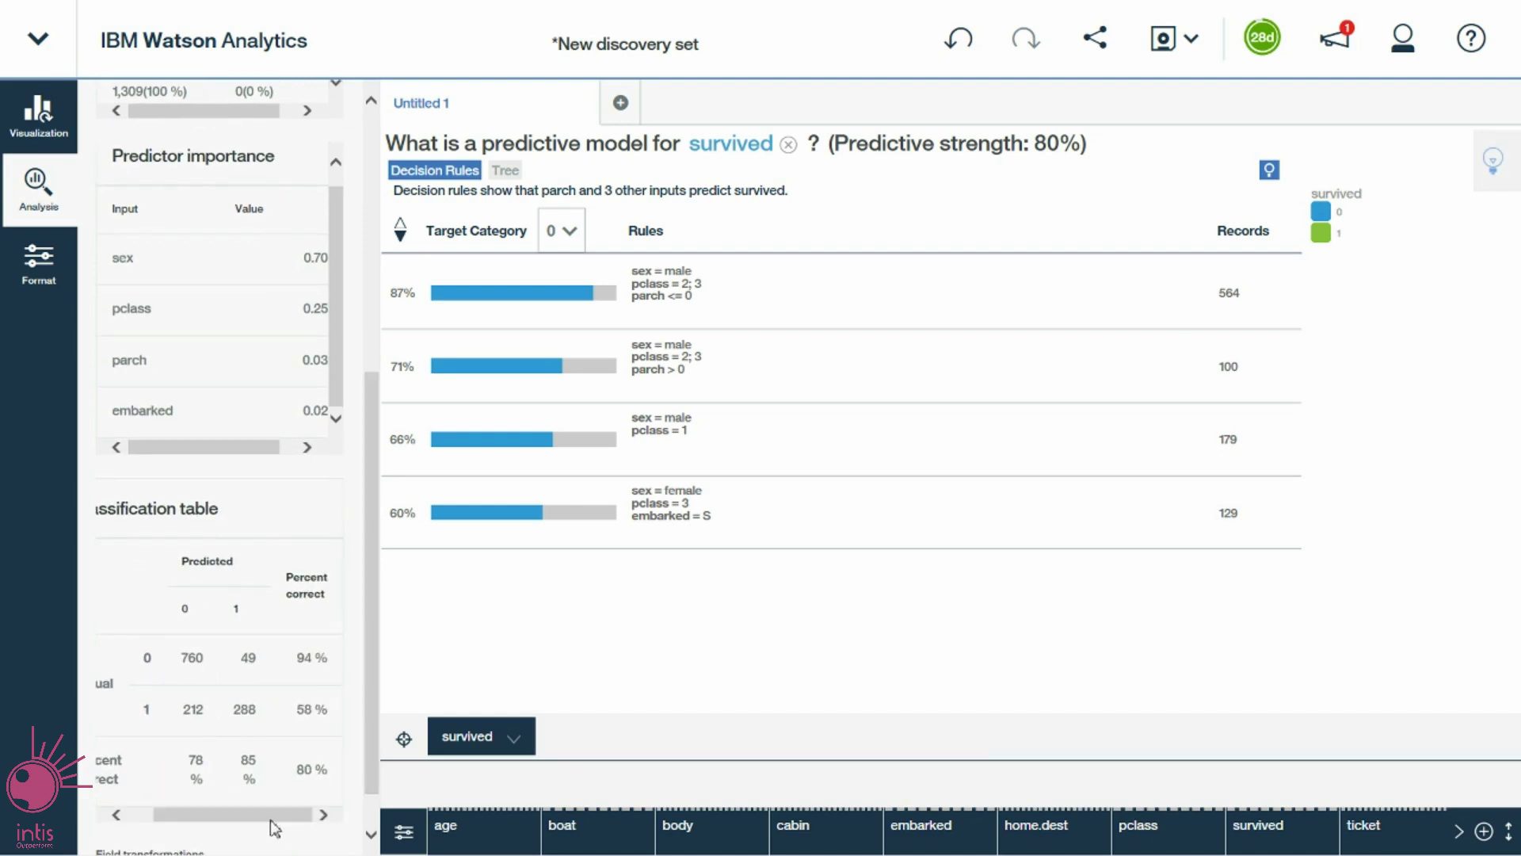
{"action": "left_click", "coordinate": [38, 189]}
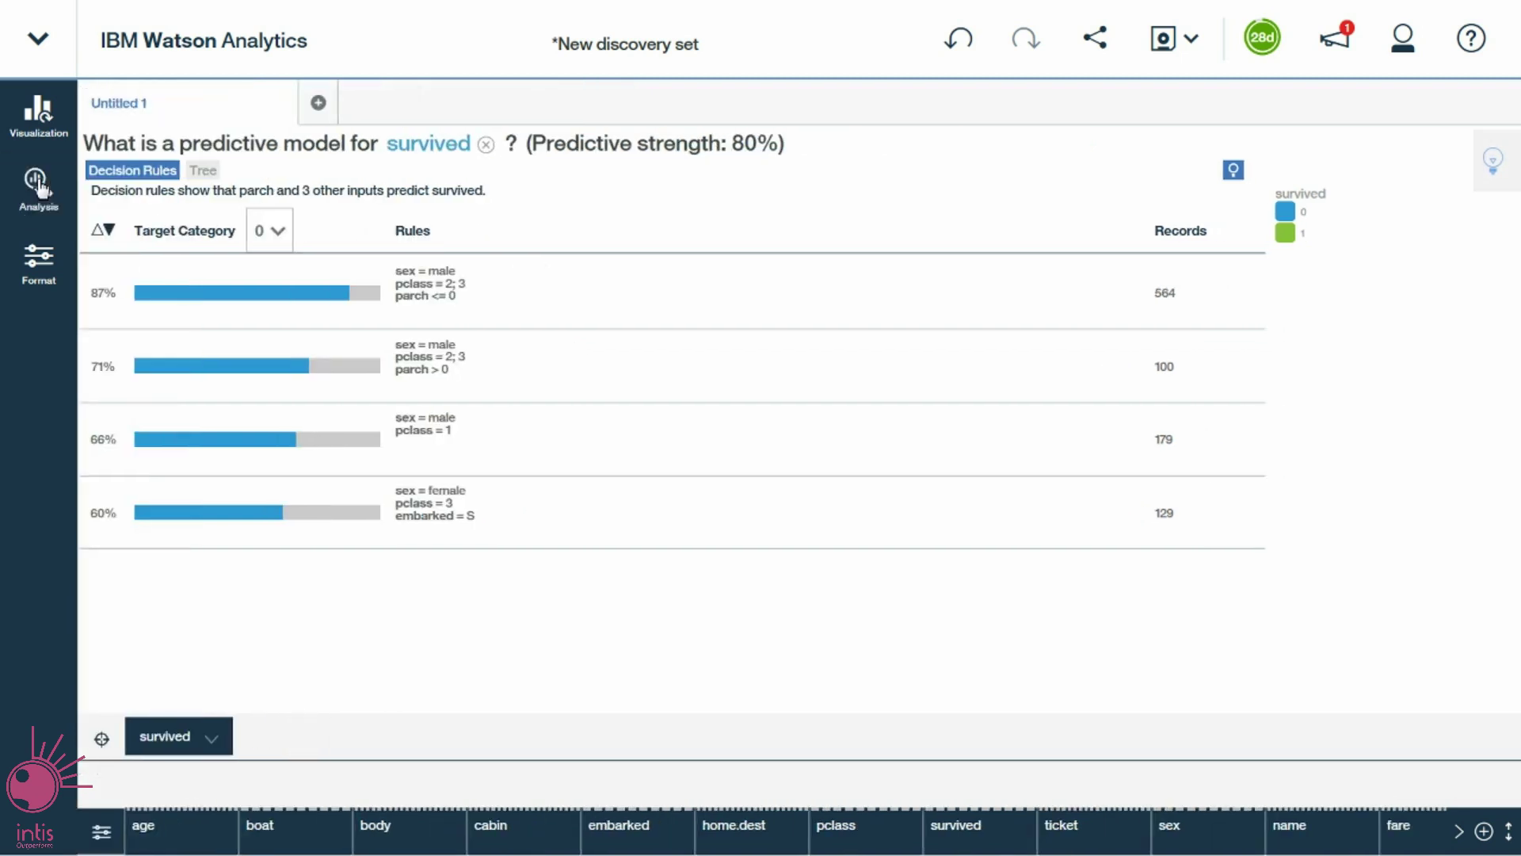
Step: Format the survived decision rules with the color palette that starts with yellow and blue
{"action": "left_click", "coordinate": [40, 265]}
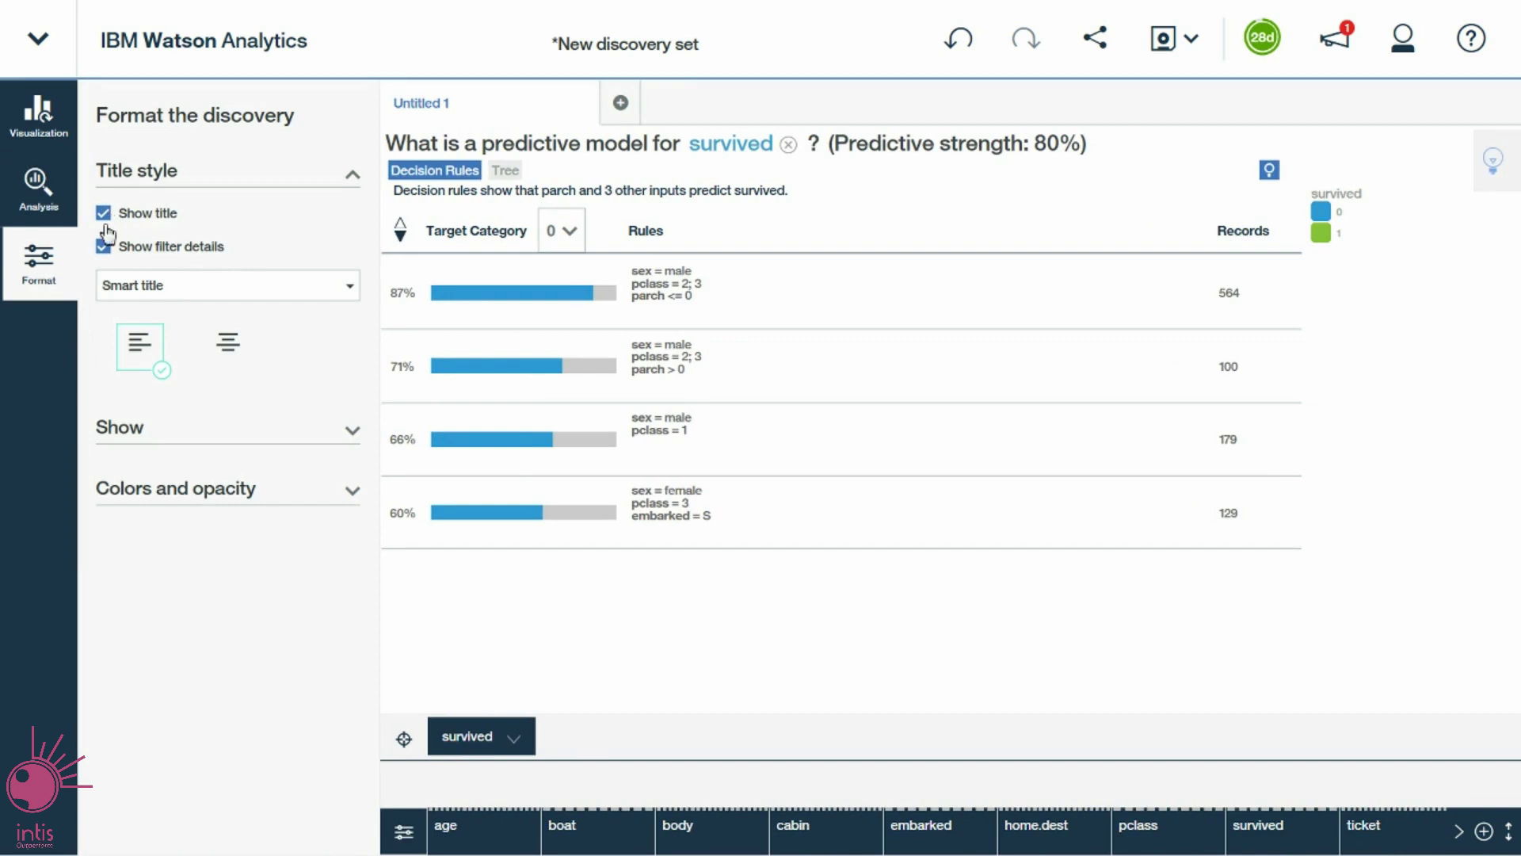
{"action": "left_click", "coordinate": [353, 492]}
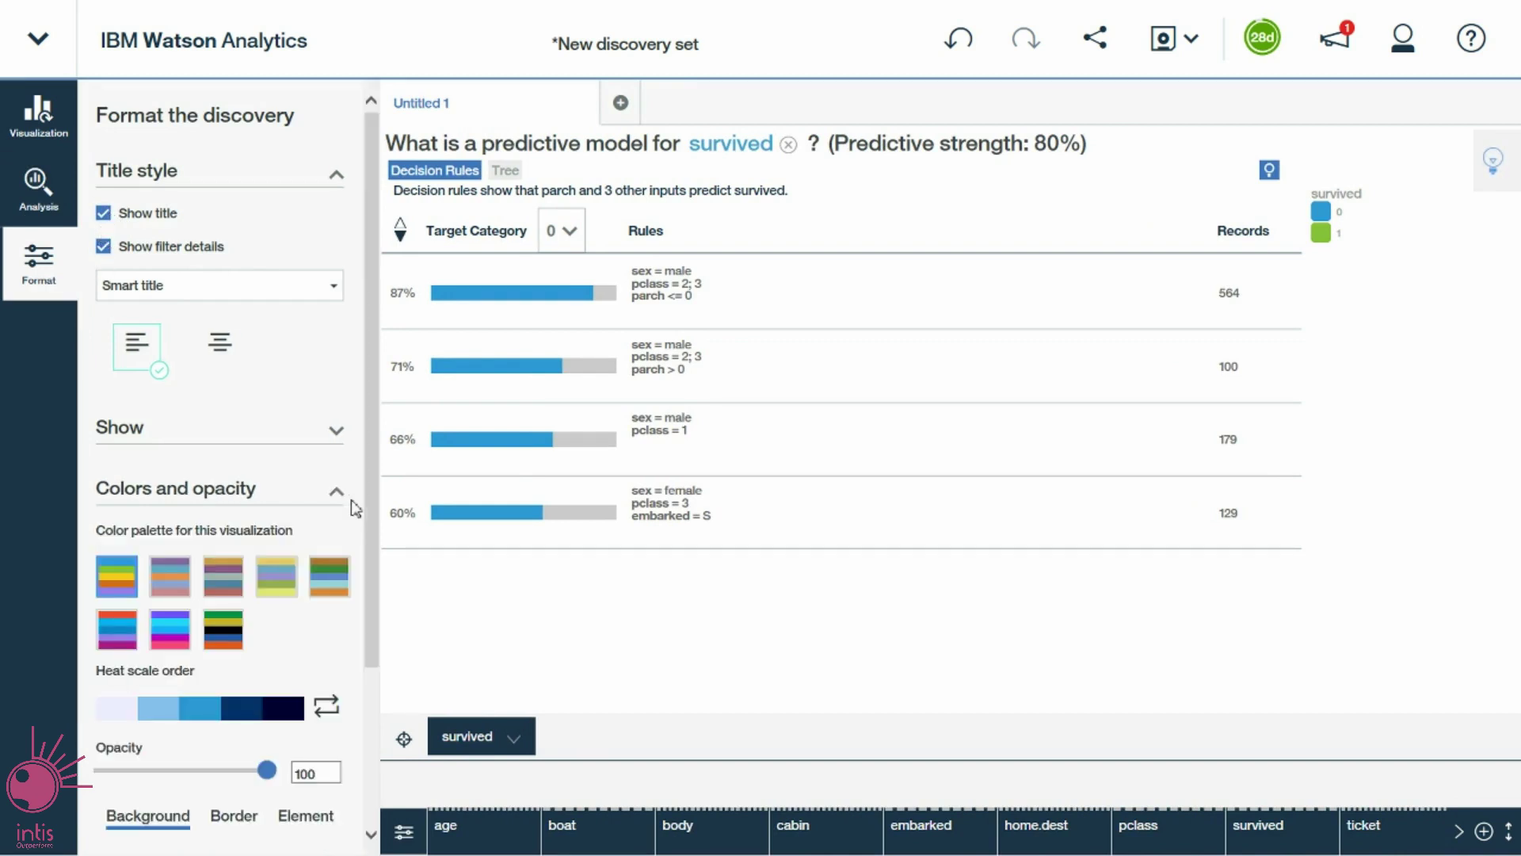
{"action": "left_click", "coordinate": [278, 582]}
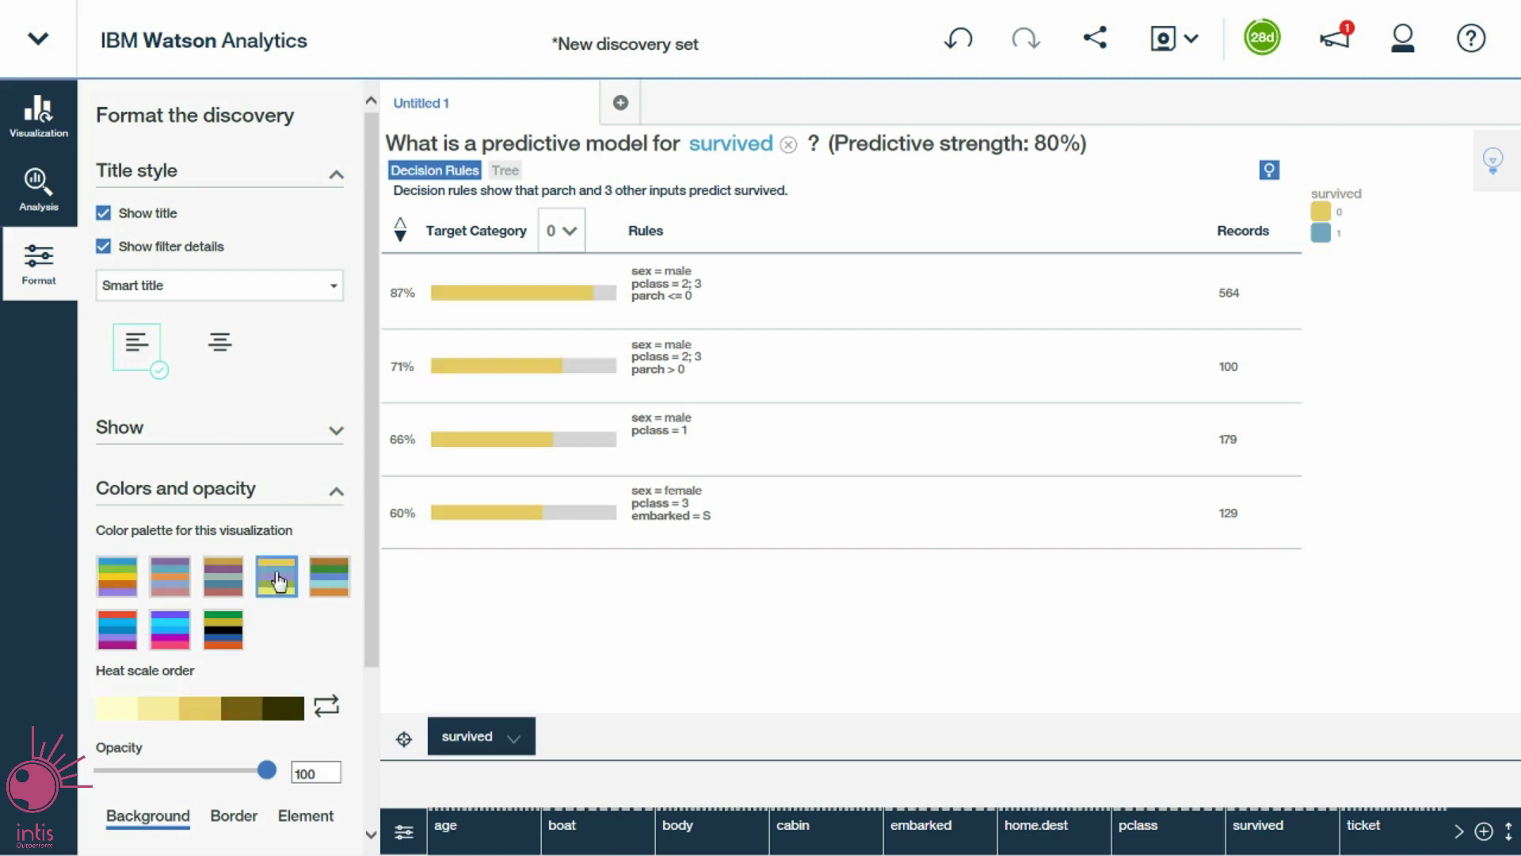
Step: Change the survived predictive model to the recommended Spiral visualization
{"action": "left_click", "coordinate": [48, 124]}
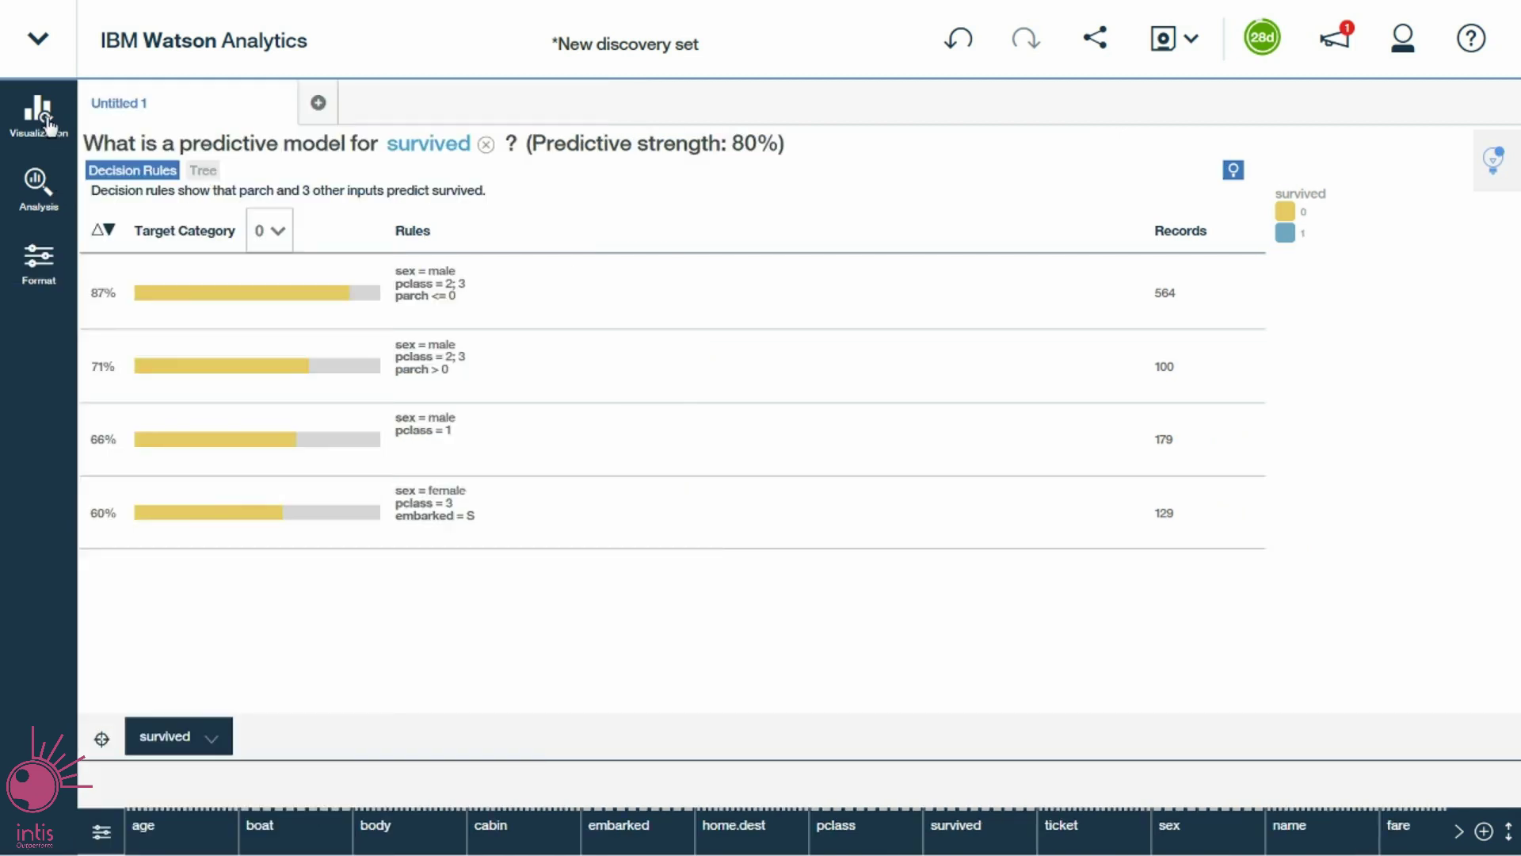
{"action": "left_click", "coordinate": [48, 125]}
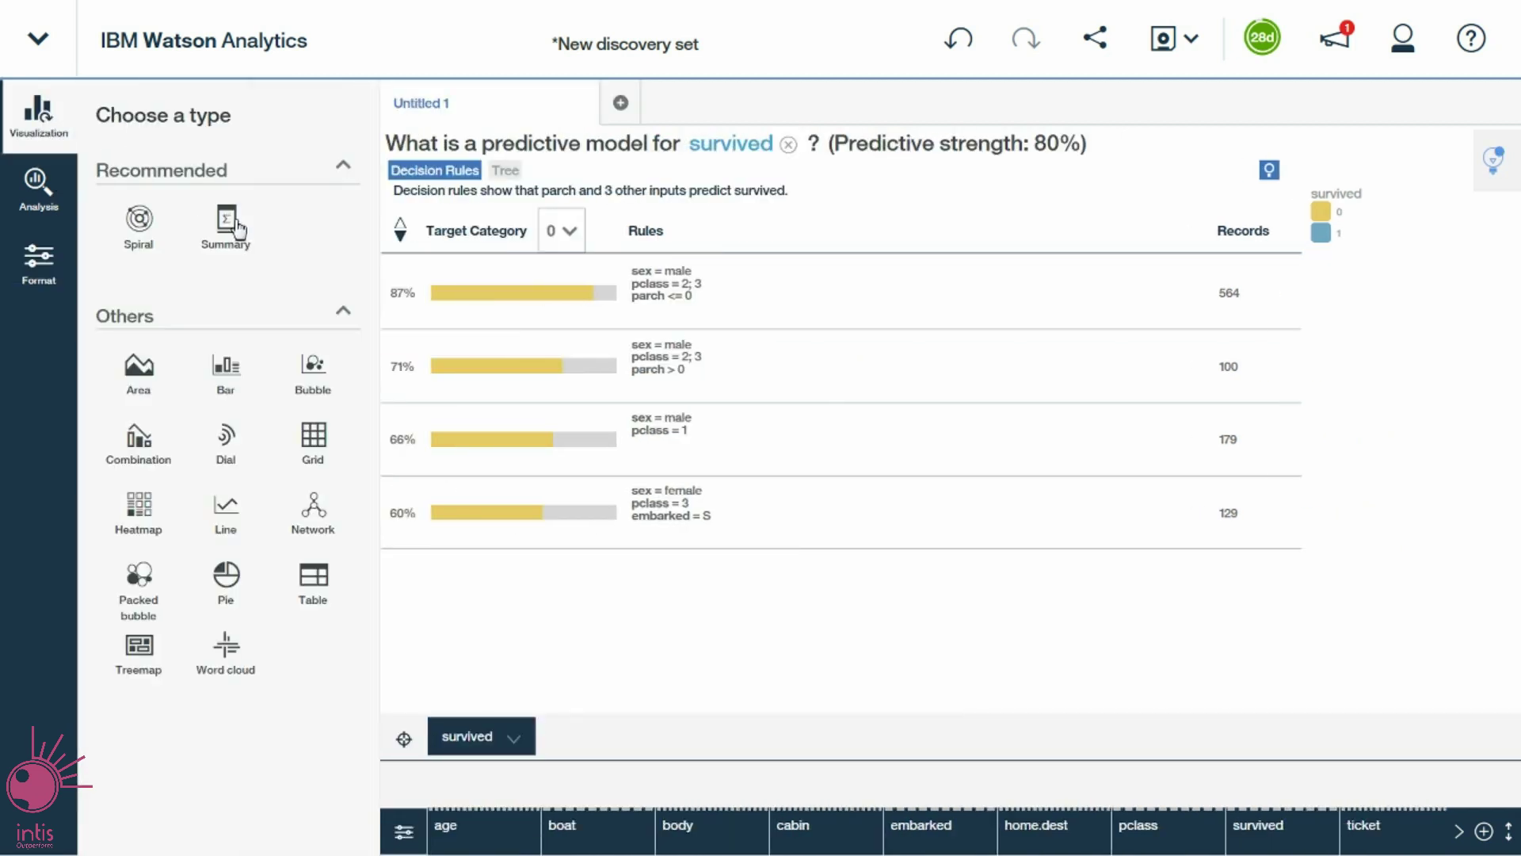
{"action": "left_click", "coordinate": [138, 222]}
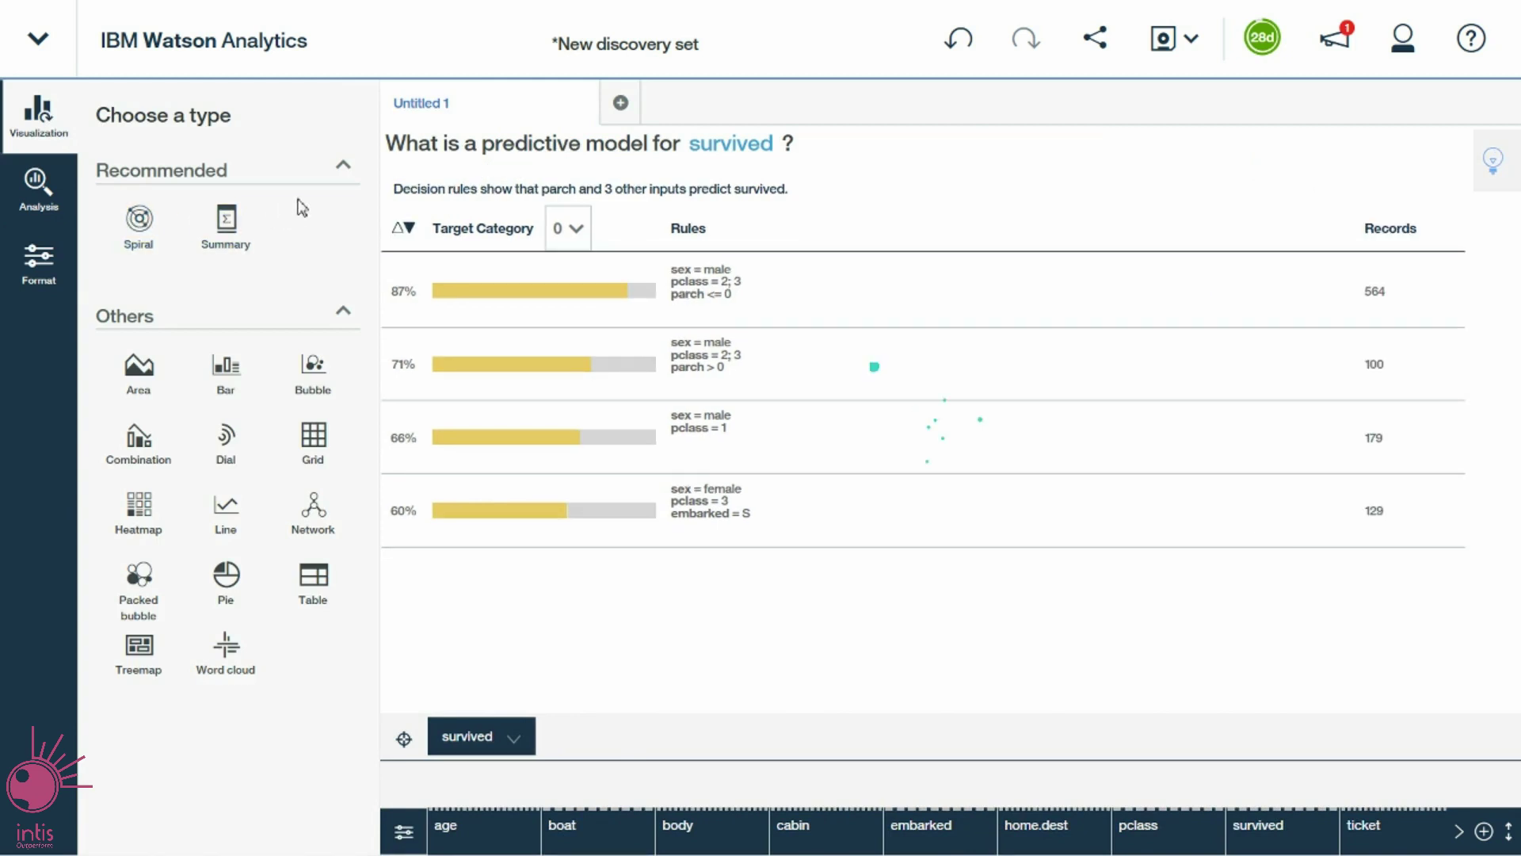
Step: Try other visualization types for the Fare discovery: bar, pie, packed bubble and summary, ending with word cloud
{"action": "left_click", "coordinate": [50, 124]}
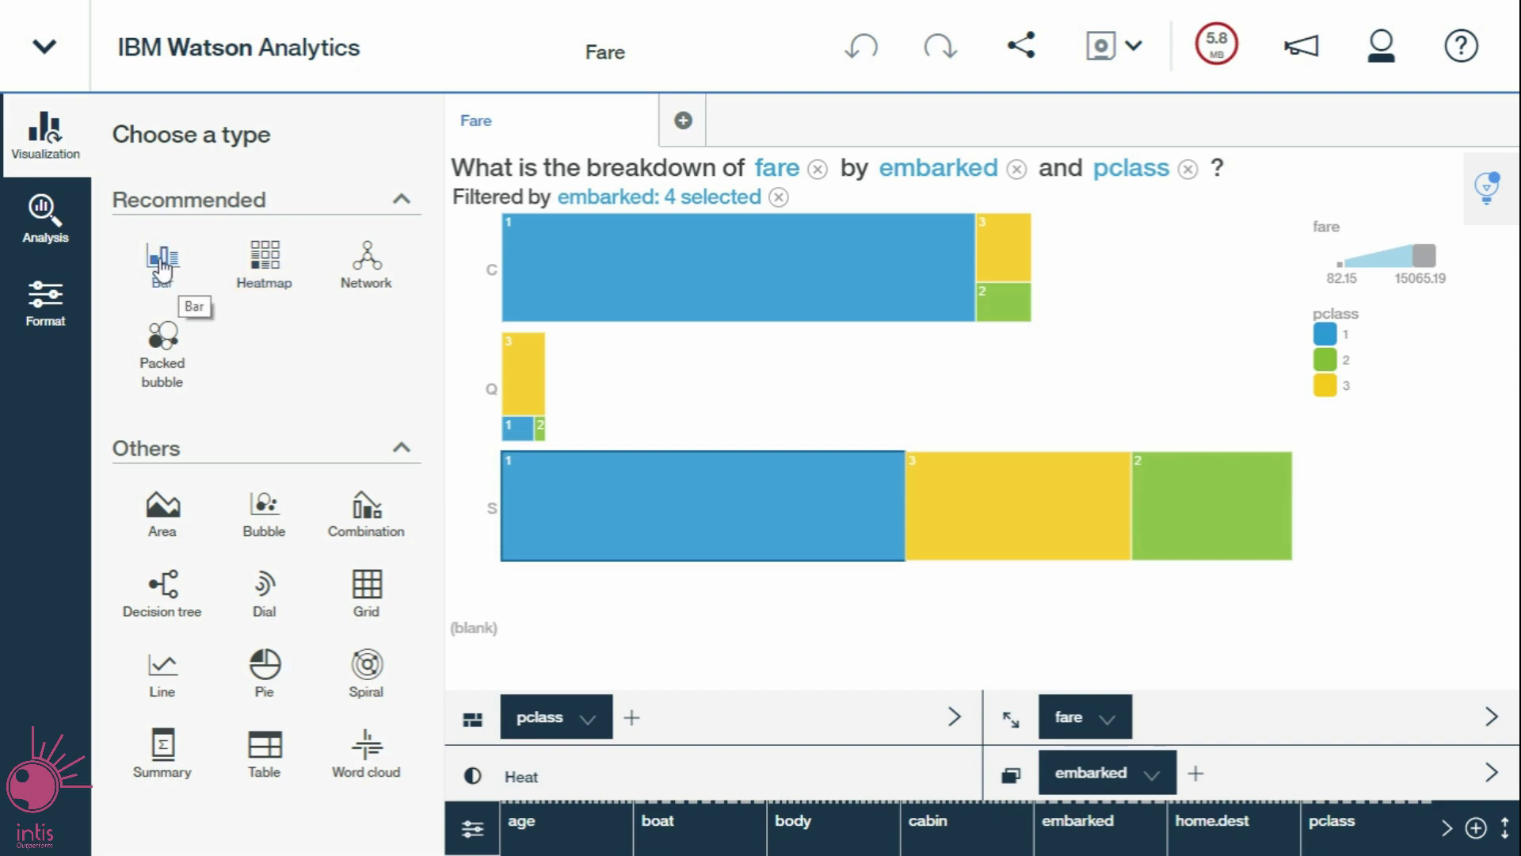
{"action": "left_click", "coordinate": [264, 258]}
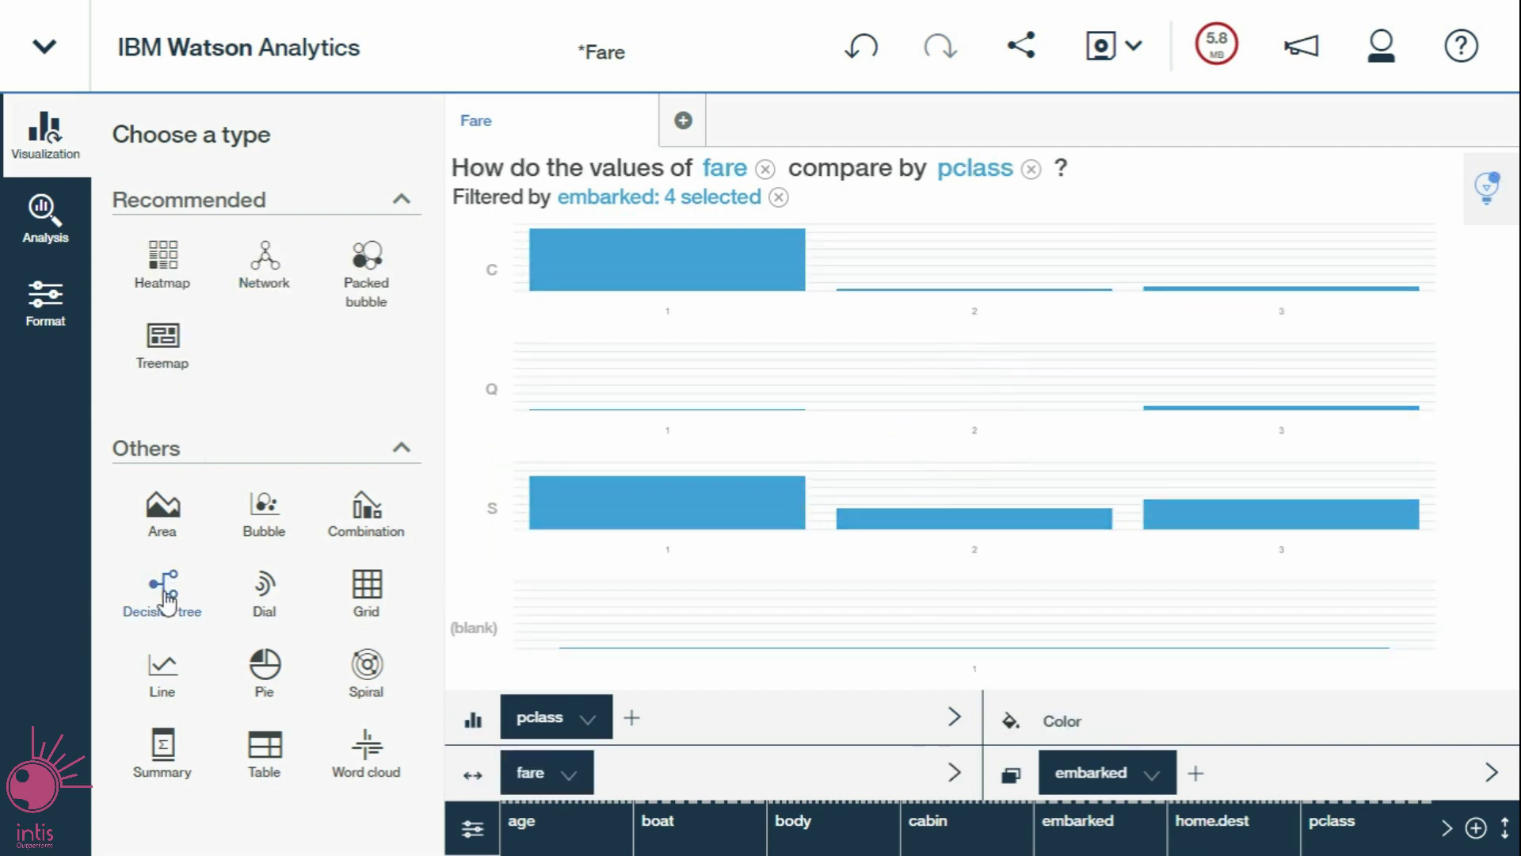
{"action": "left_click", "coordinate": [264, 664]}
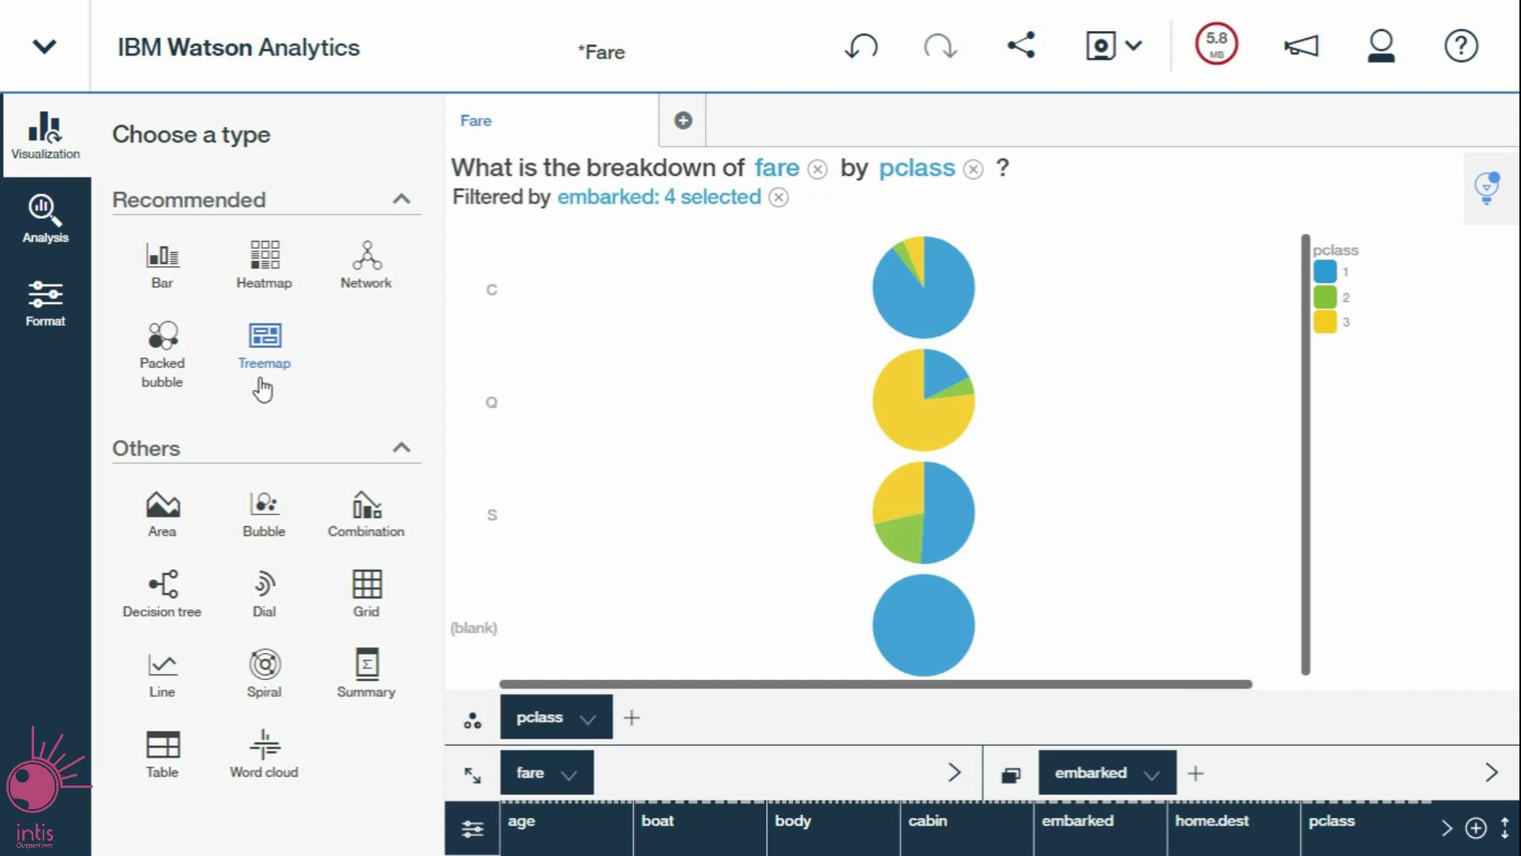
{"action": "left_click", "coordinate": [161, 336]}
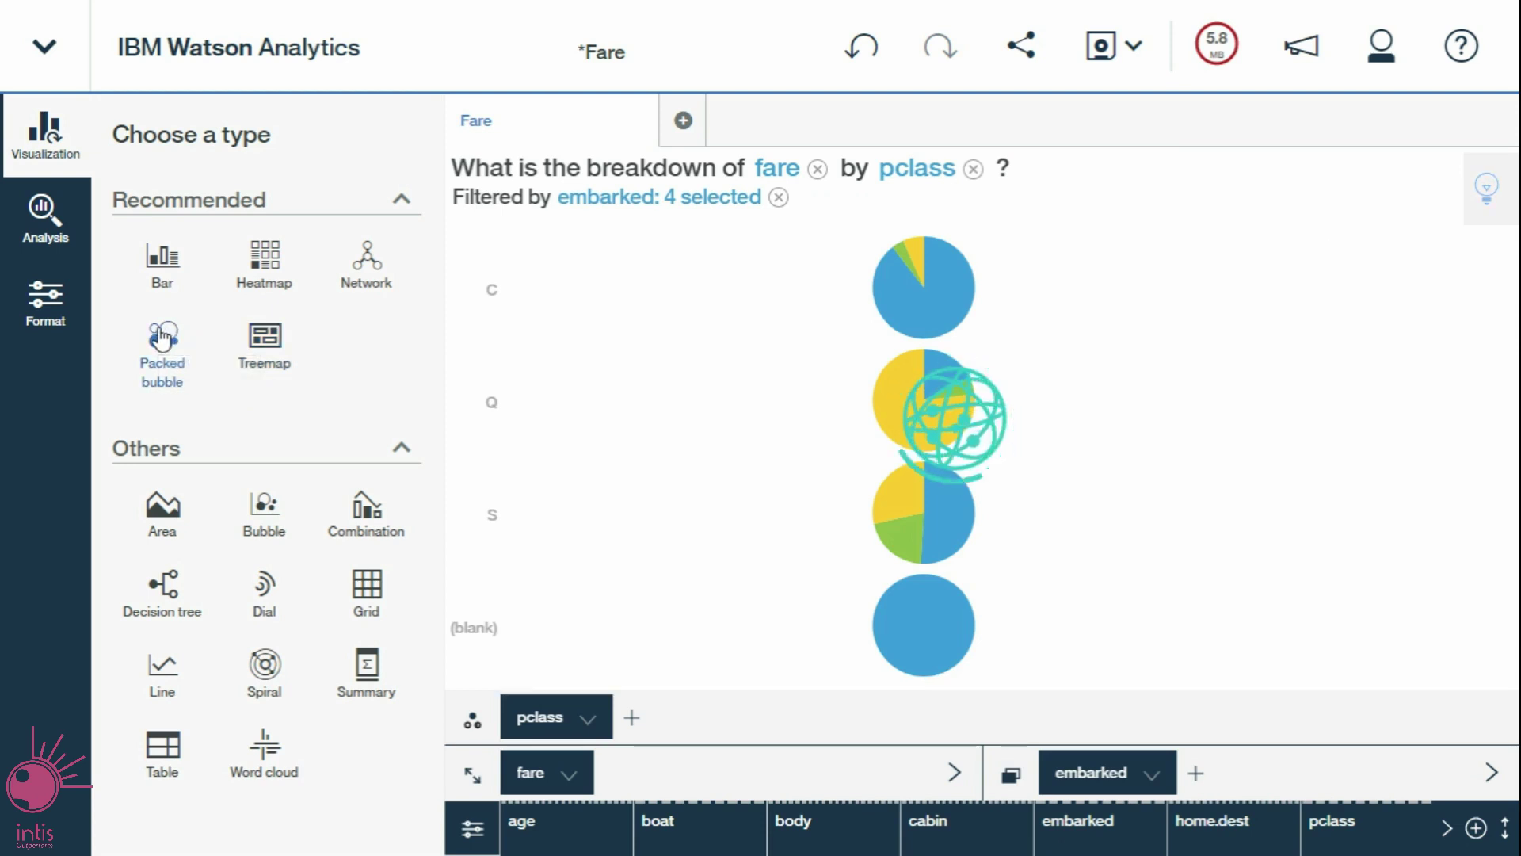
{"action": "left_click", "coordinate": [366, 670]}
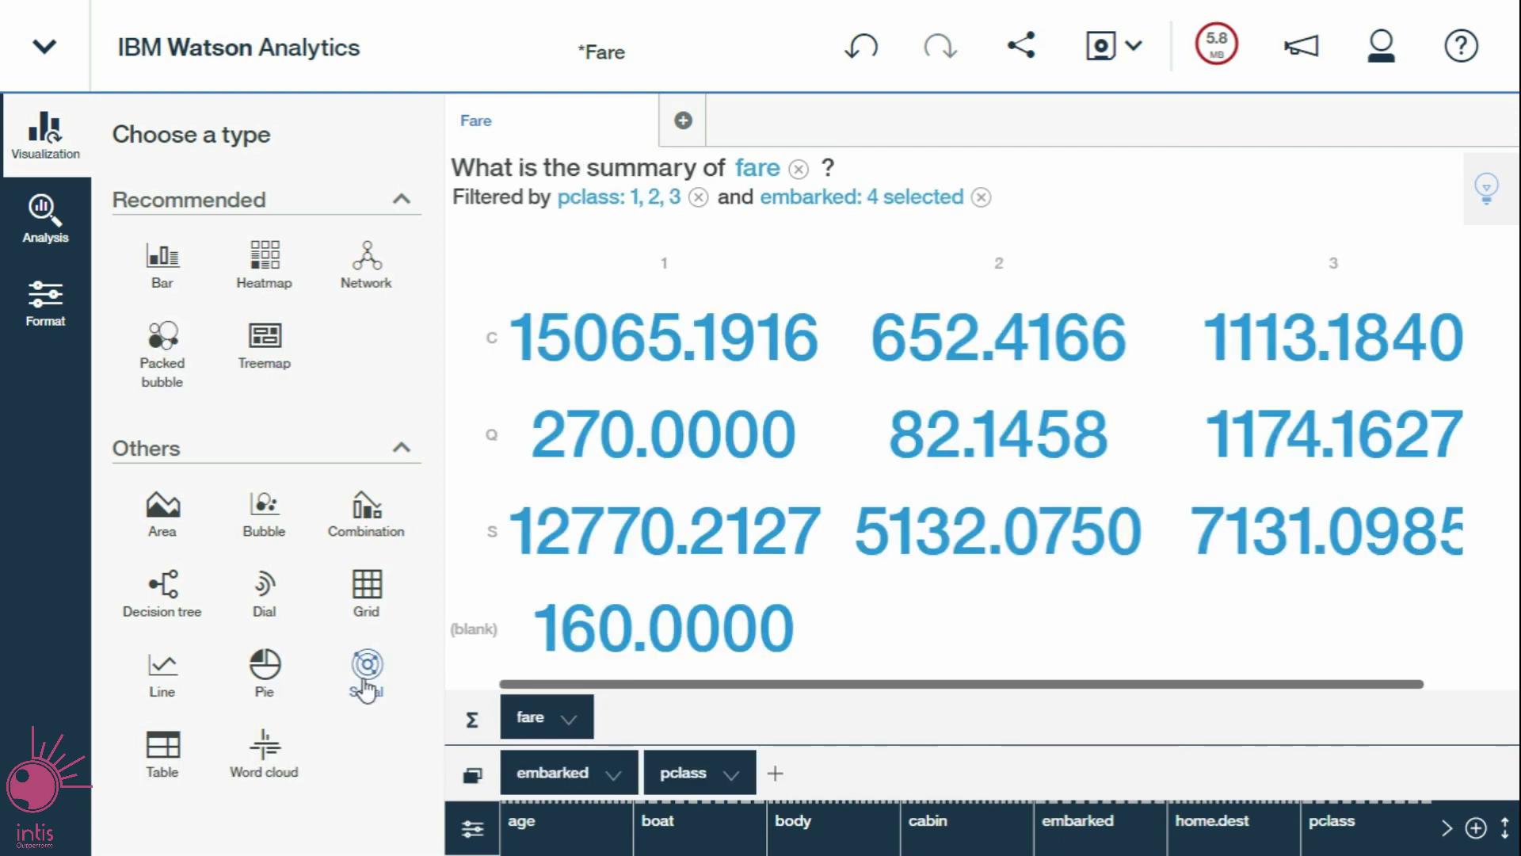
{"action": "left_click", "coordinate": [262, 749]}
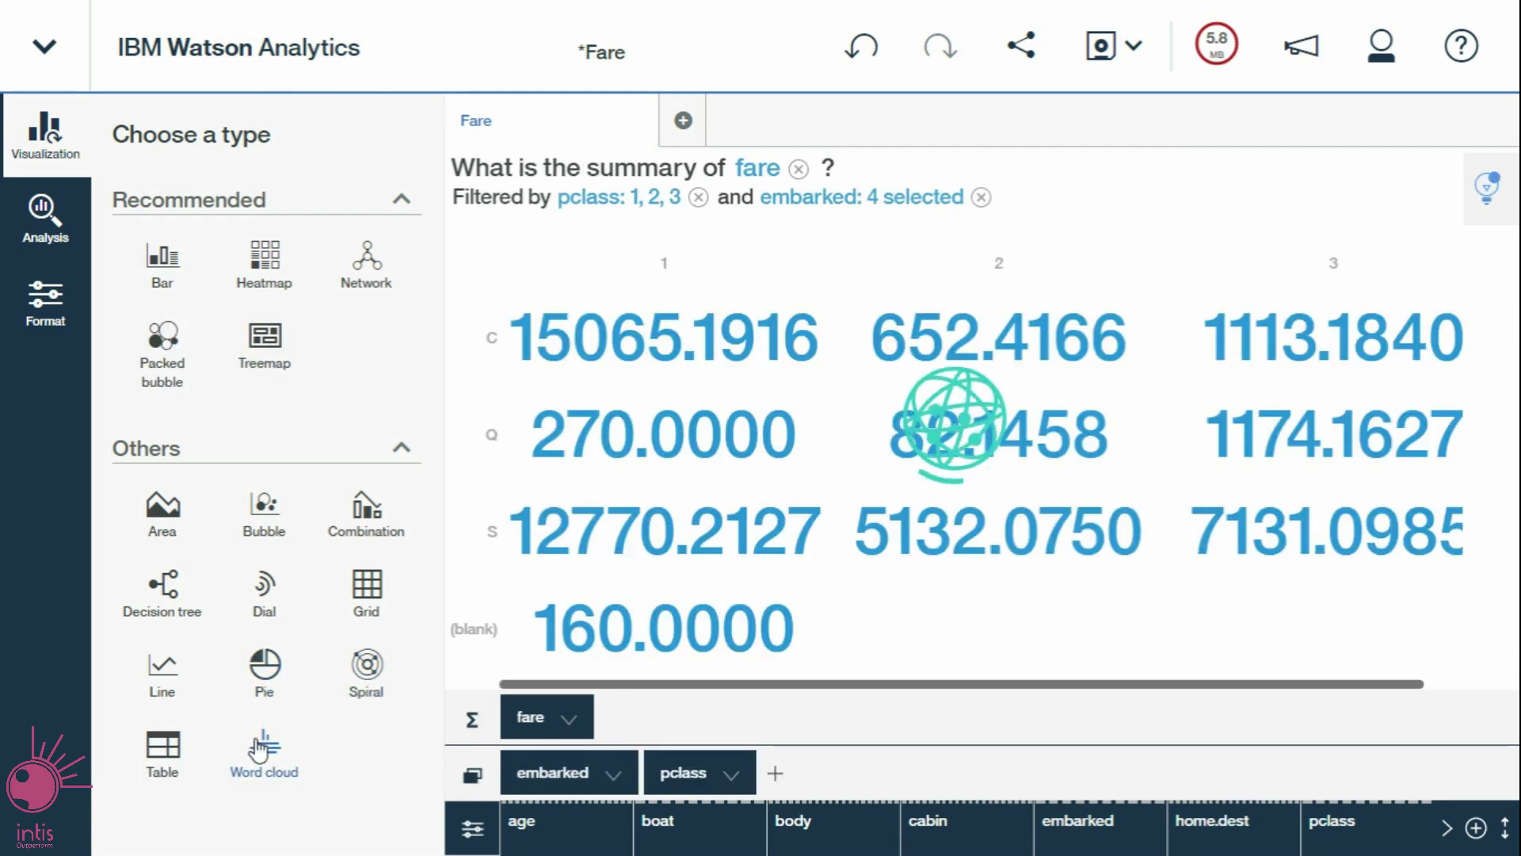